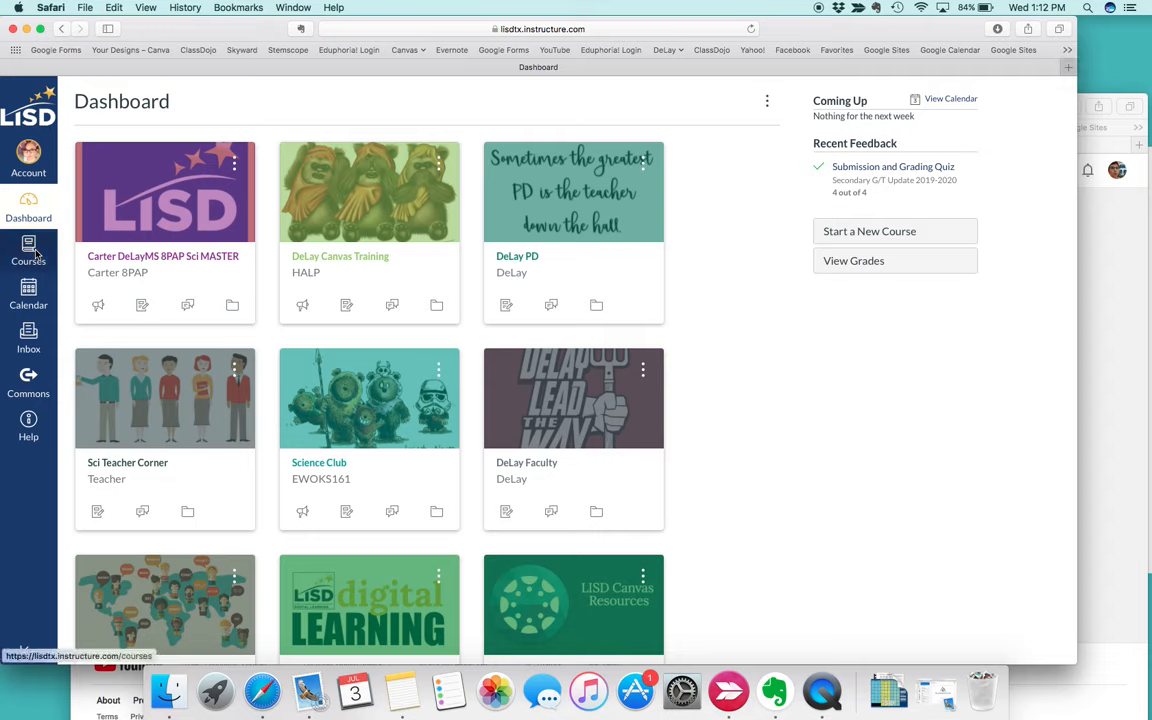
# Step: Open the DeLay PD course from the dashboard
pyautogui.click(29, 250)
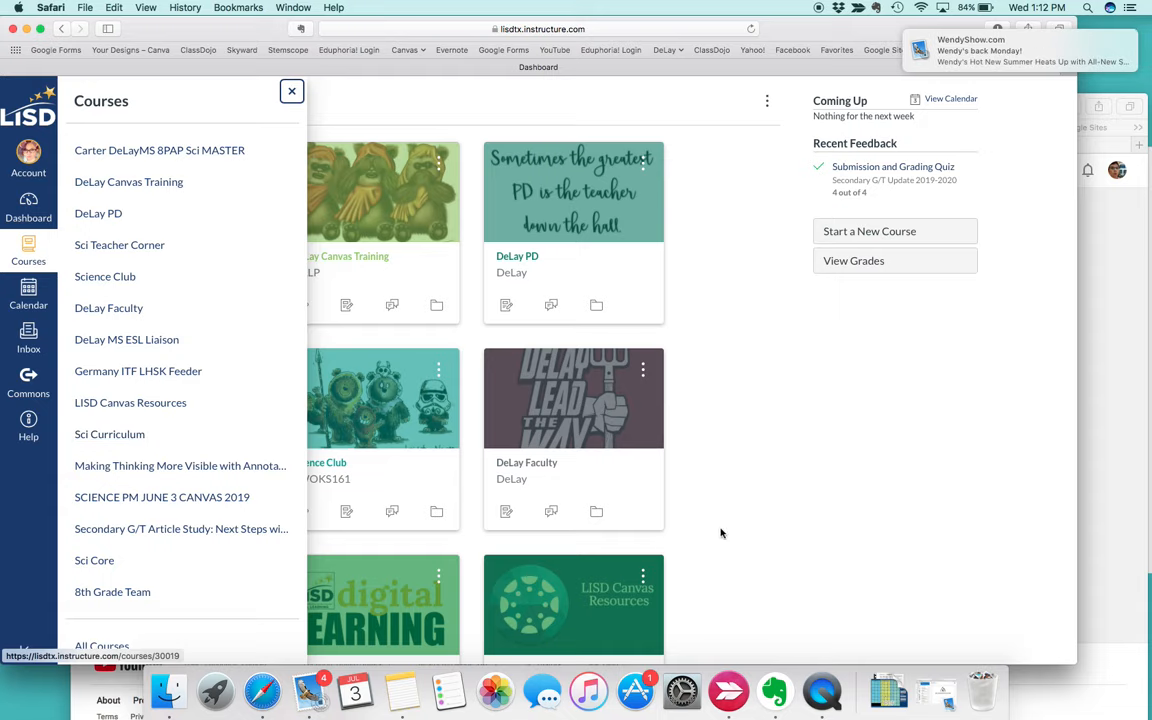
pyautogui.click(700, 420)
pyautogui.click(520, 258)
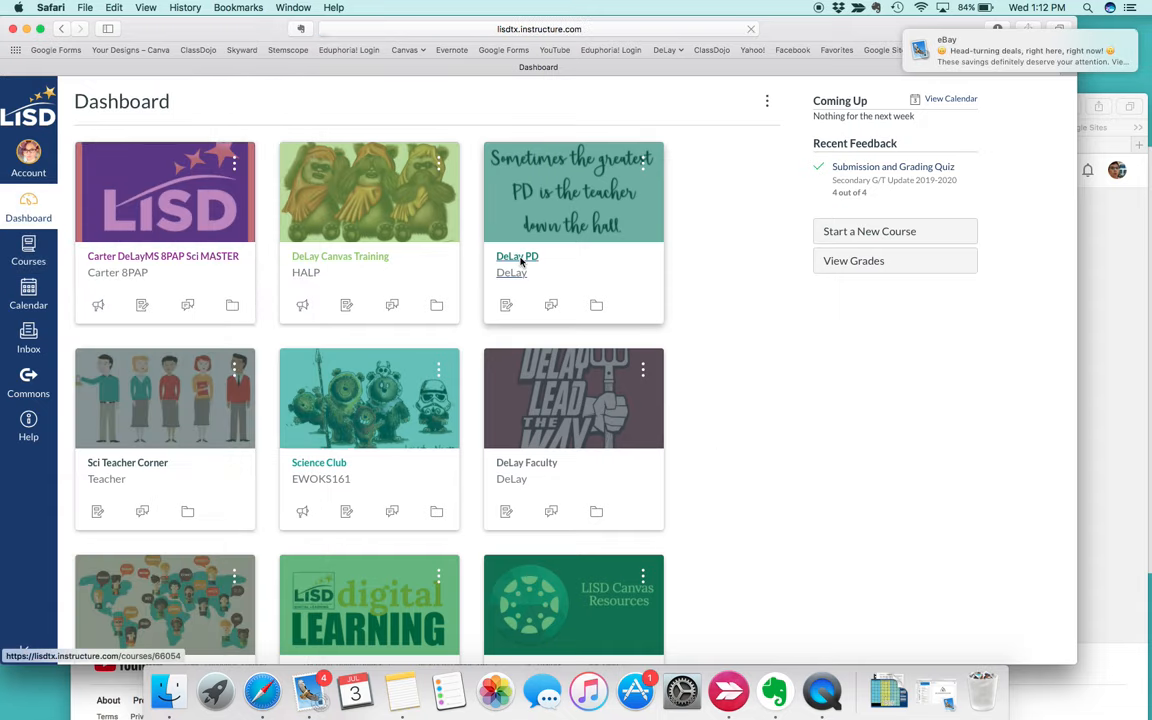
pyautogui.scroll(-3, 525, 268)
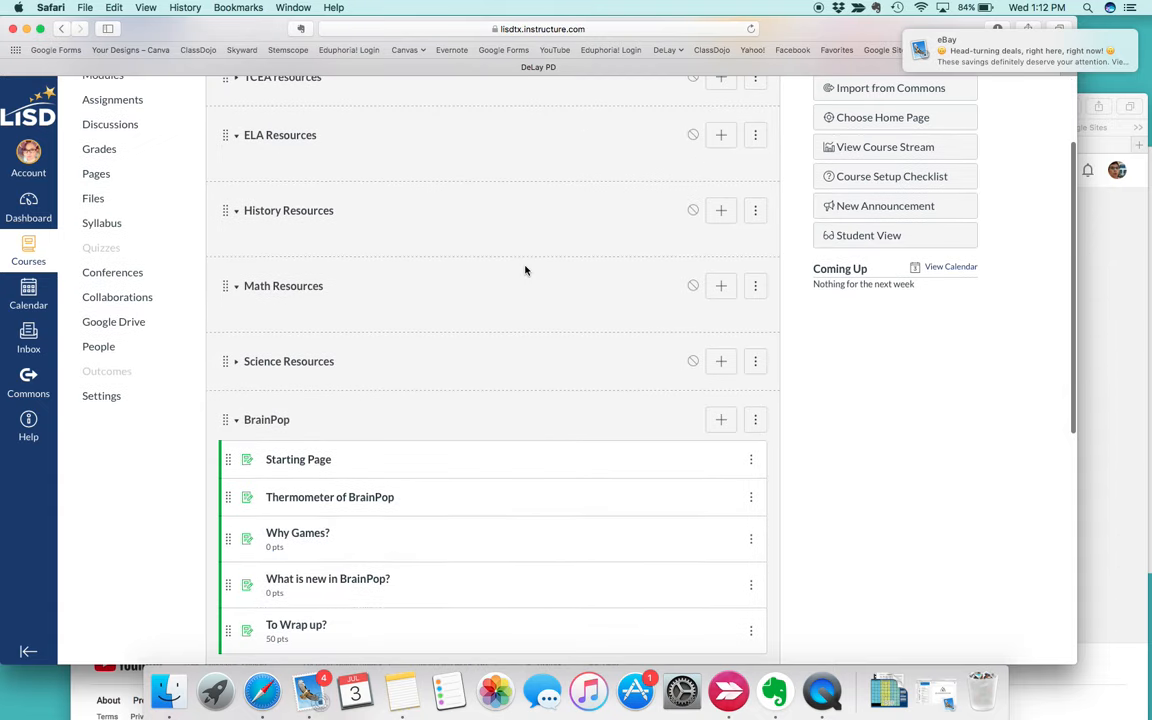
# Step: Move the browser window aside to uncover the Canvas outline note and consult the note
pyautogui.moveTo(180, 30); pyautogui.dragTo(375, 8)
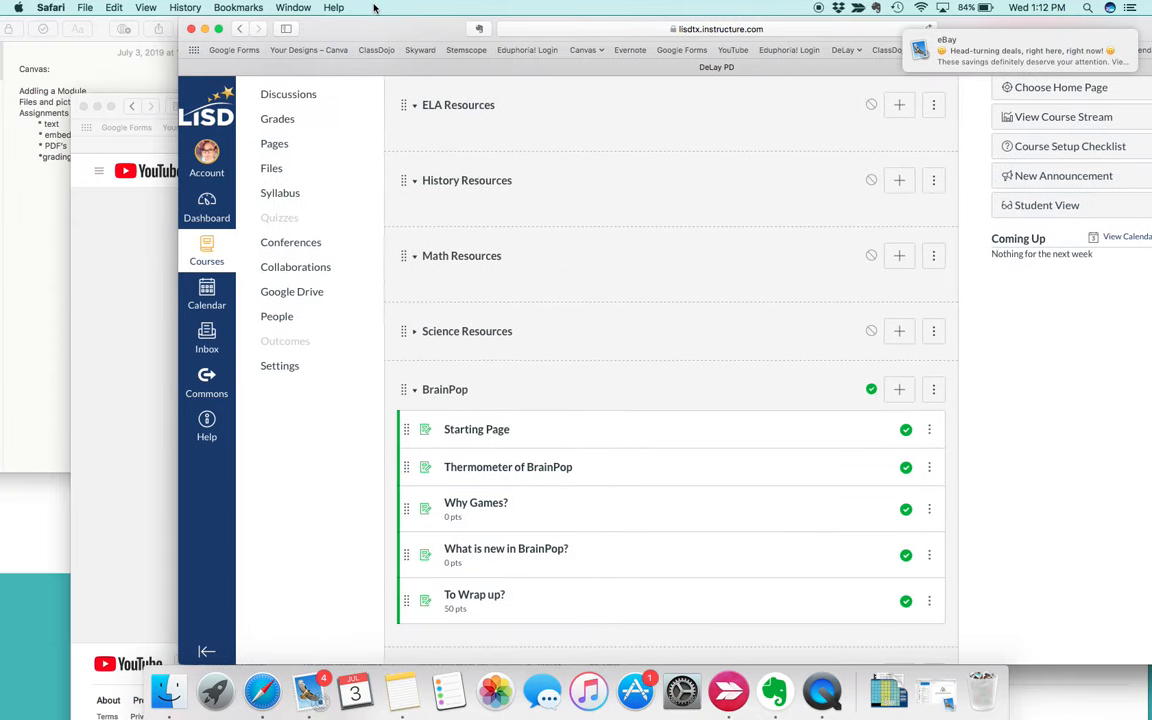
pyautogui.click(62, 140)
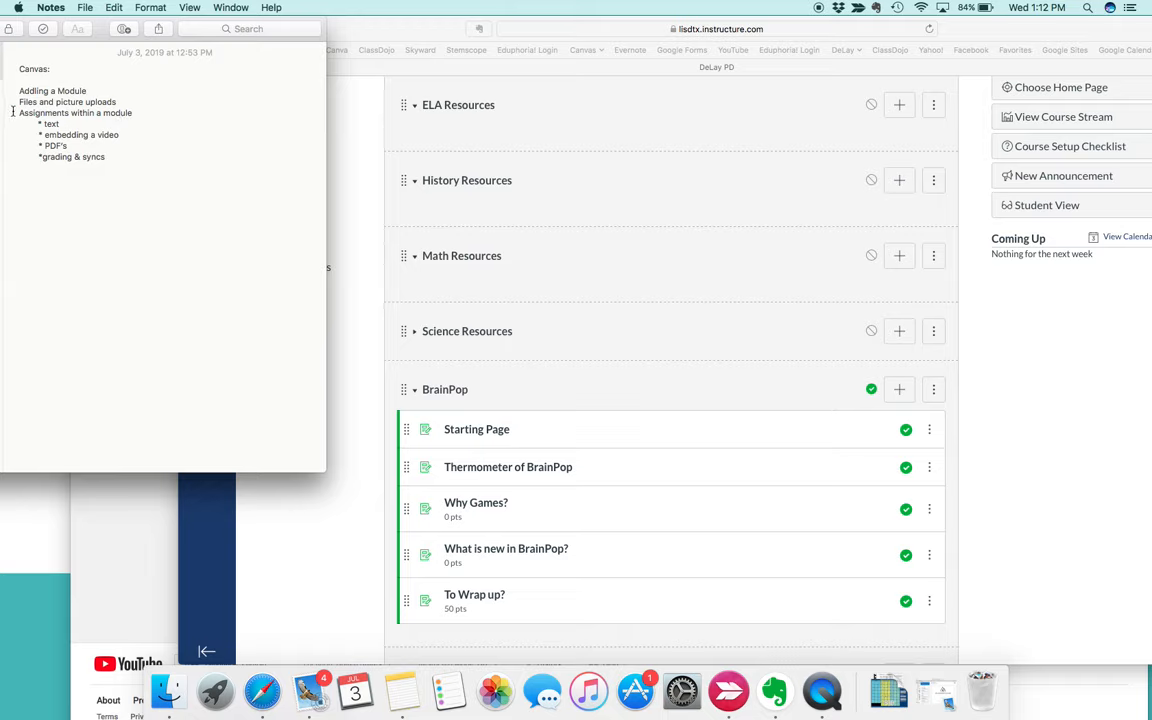
pyautogui.click(1050, 473)
# Step: Delete the Practice1 module at the end of the course's module list
pyautogui.scroll(-5, 649, 367)
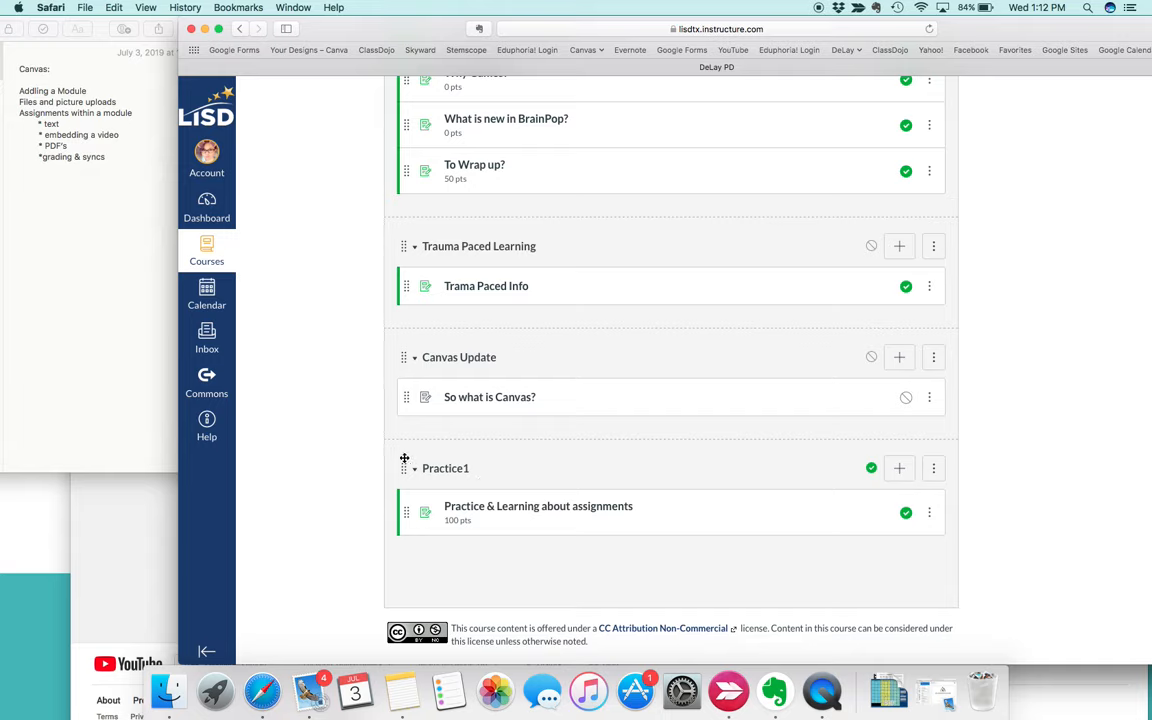
pyautogui.click(933, 468)
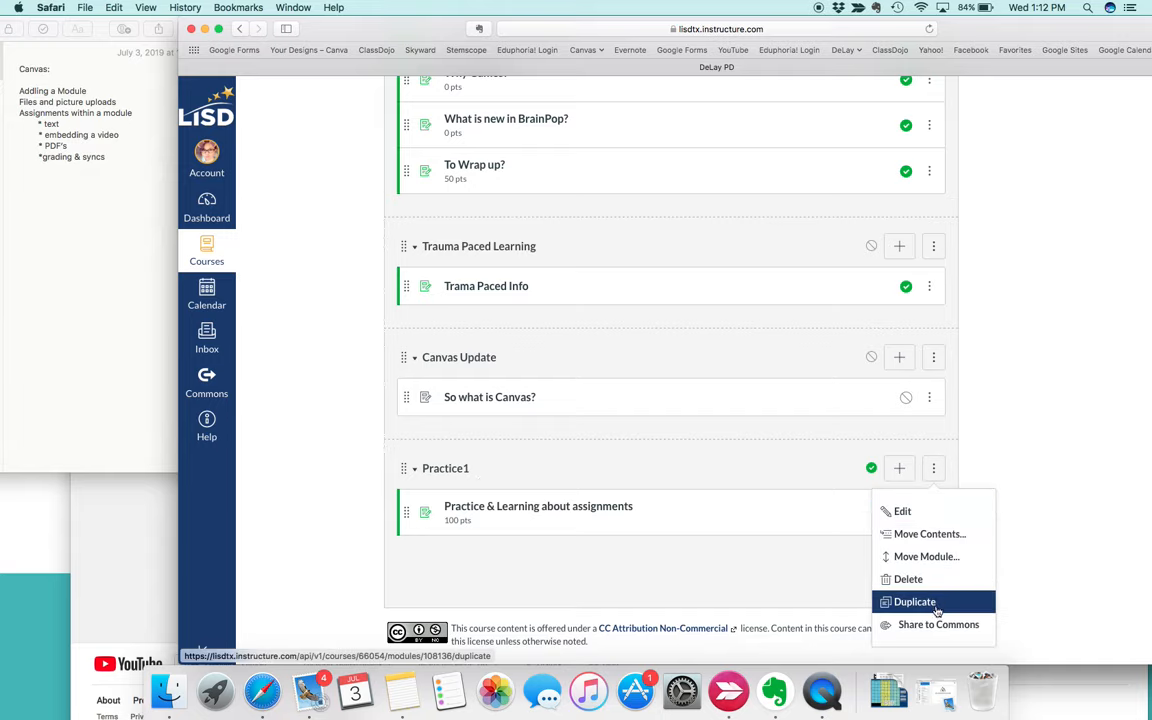
pyautogui.click(885, 579)
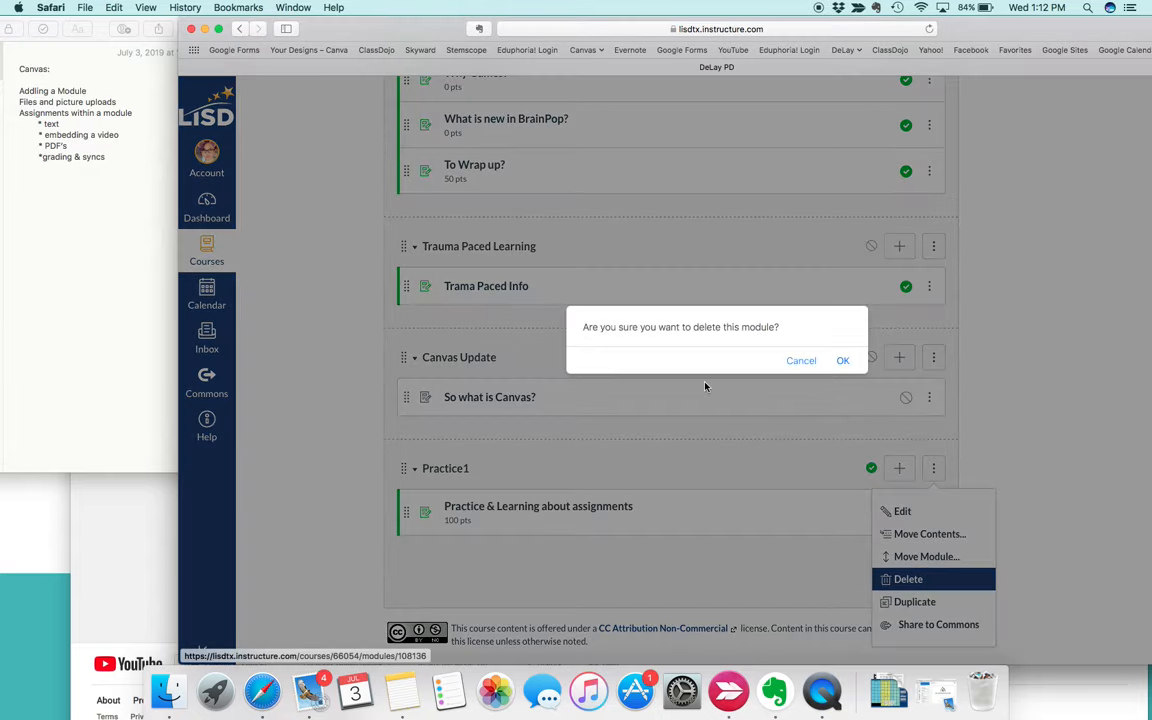
pyautogui.click(843, 360)
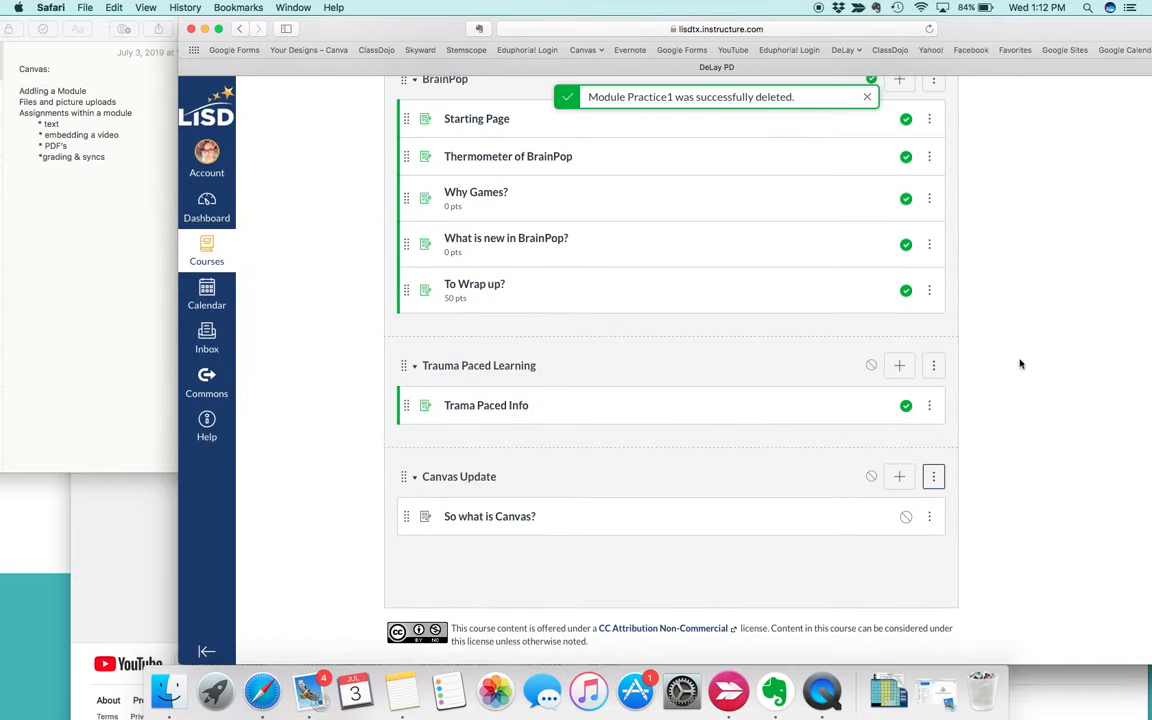
pyautogui.click(867, 97)
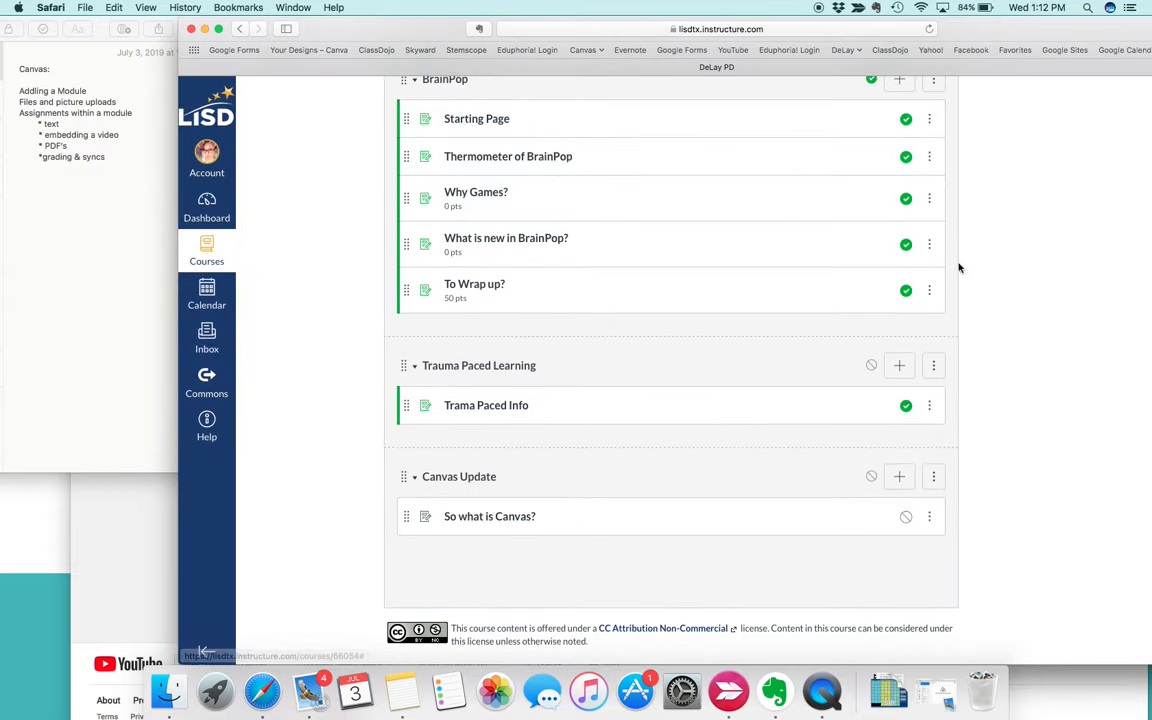
# Step: Reload the DeLay course home page and look over its module list
pyautogui.scroll(5, 958, 268)
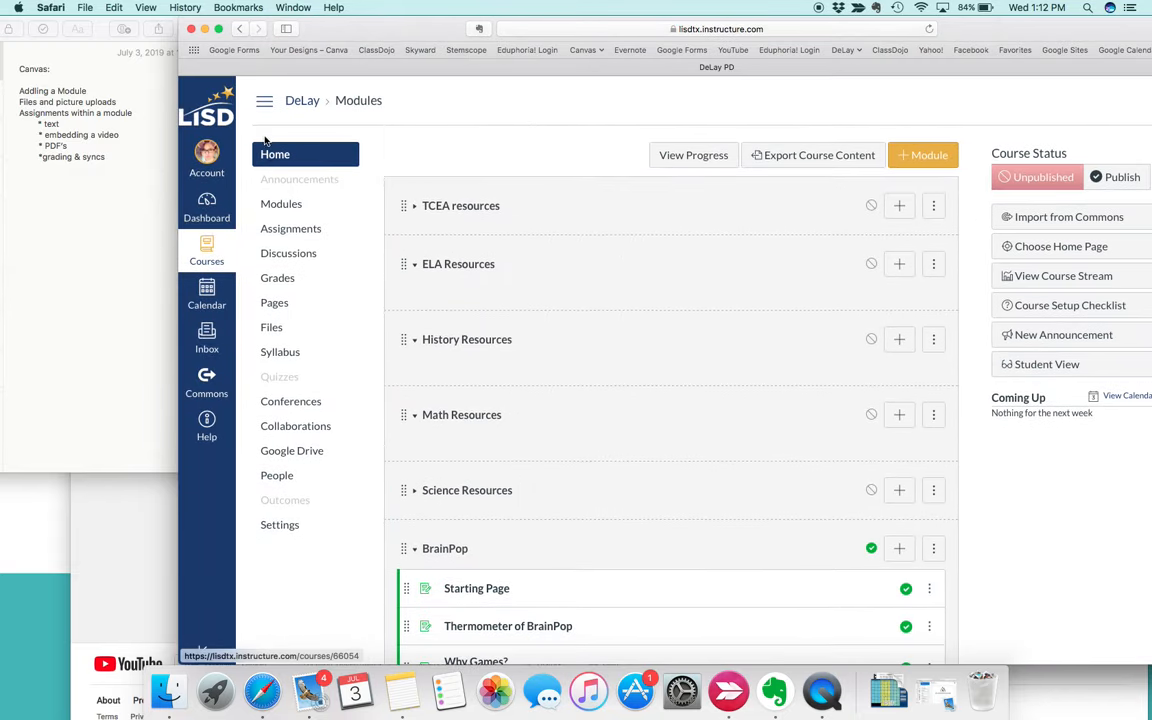
pyautogui.click(303, 102)
pyautogui.scroll(-3, 410, 292)
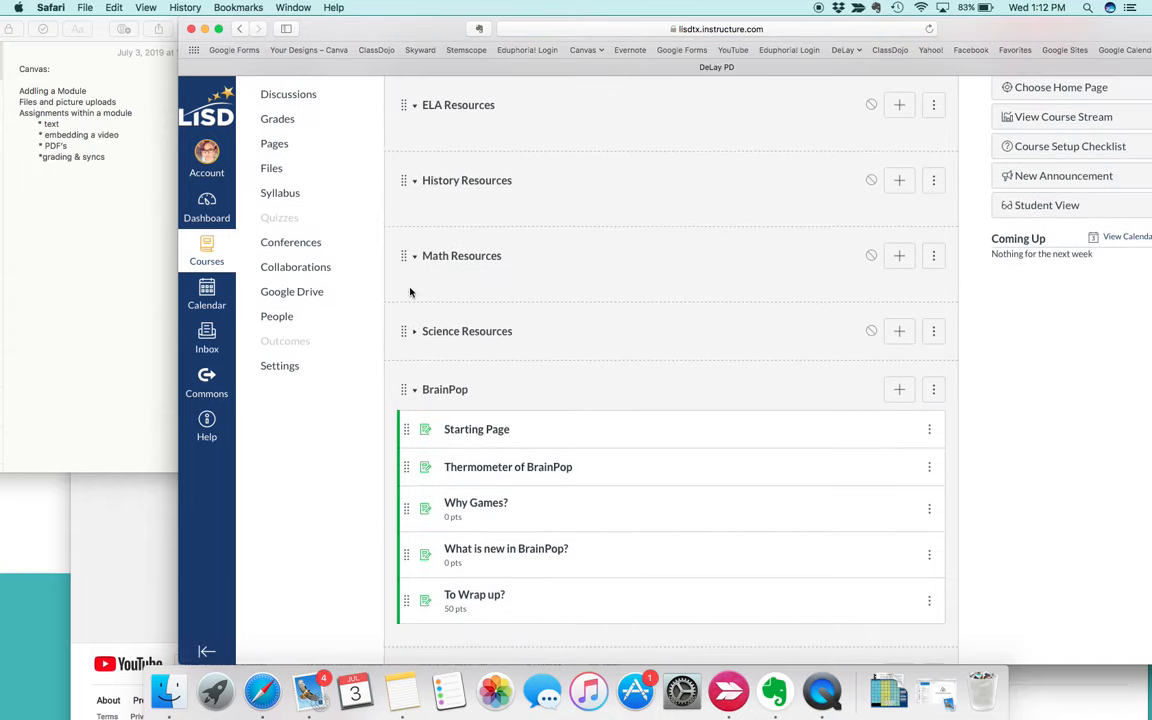
pyautogui.scroll(3, 352, 213)
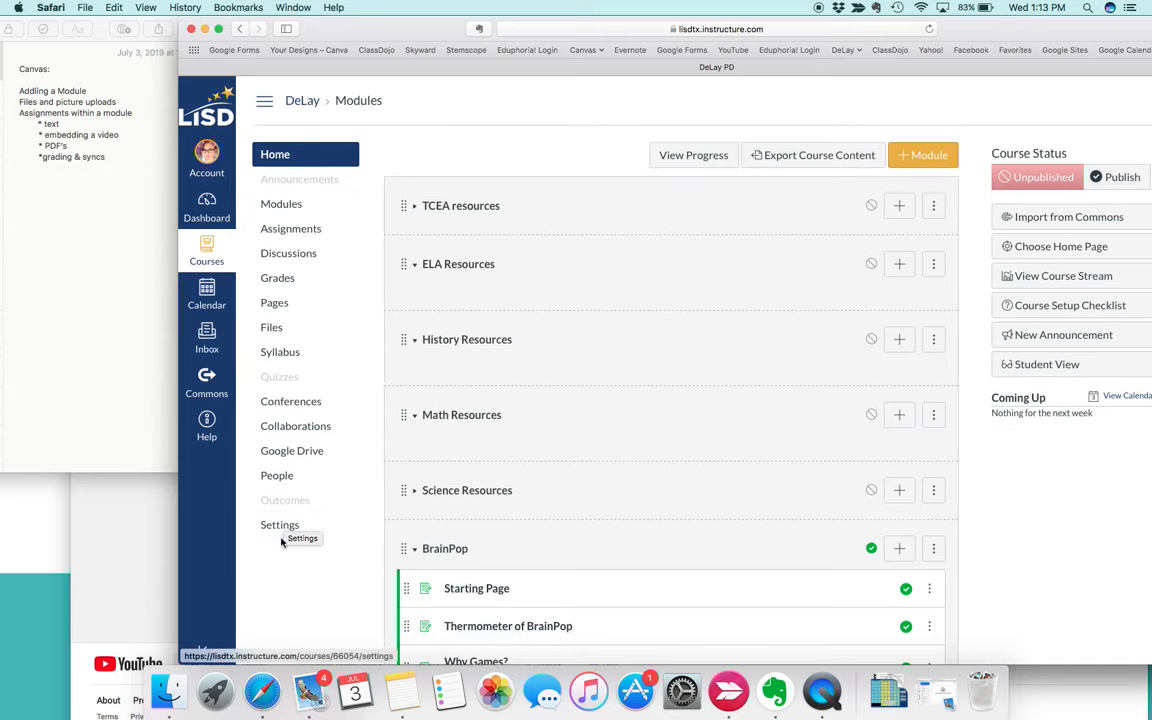
# Step: Open the course settings and review the course details and the course sections
pyautogui.click(280, 527)
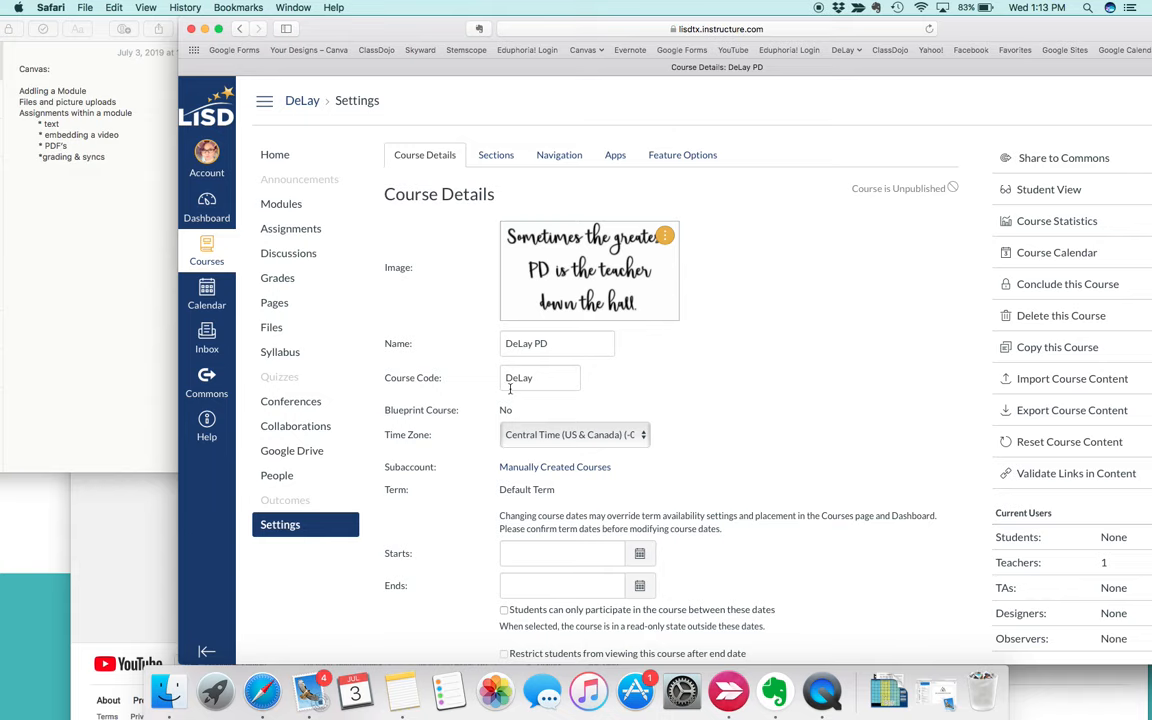
pyautogui.scroll(-5, 641, 332)
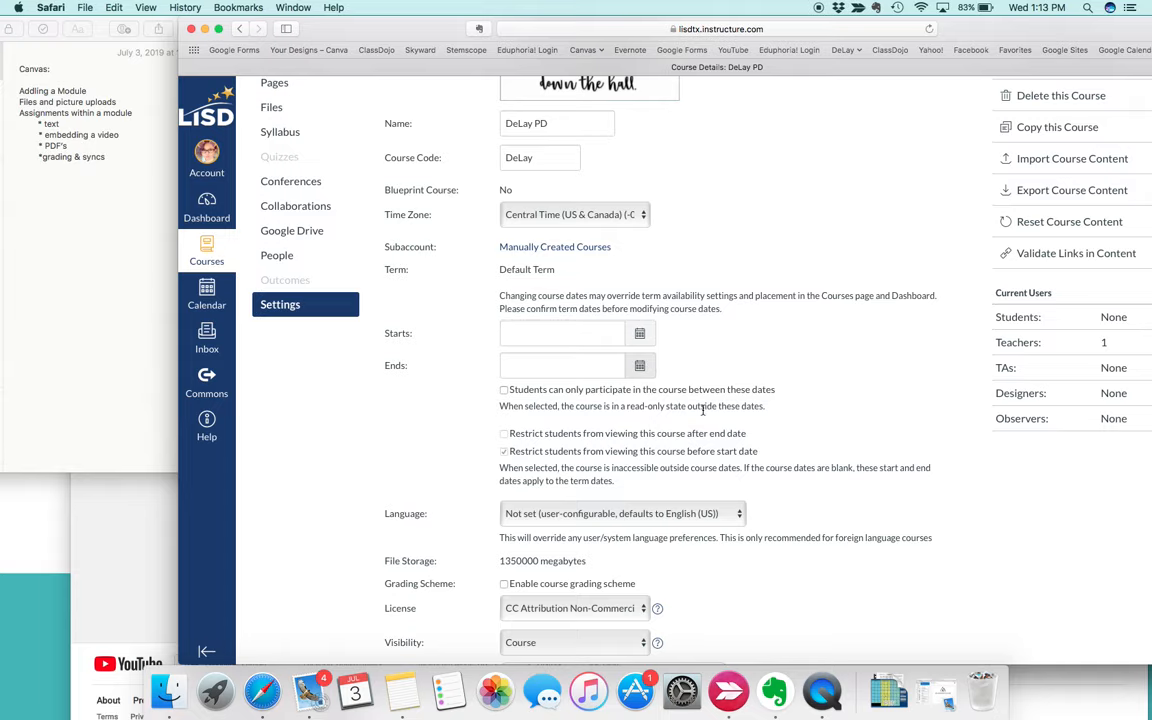
pyautogui.scroll(-5, 771, 411)
pyautogui.scroll(2, 771, 411)
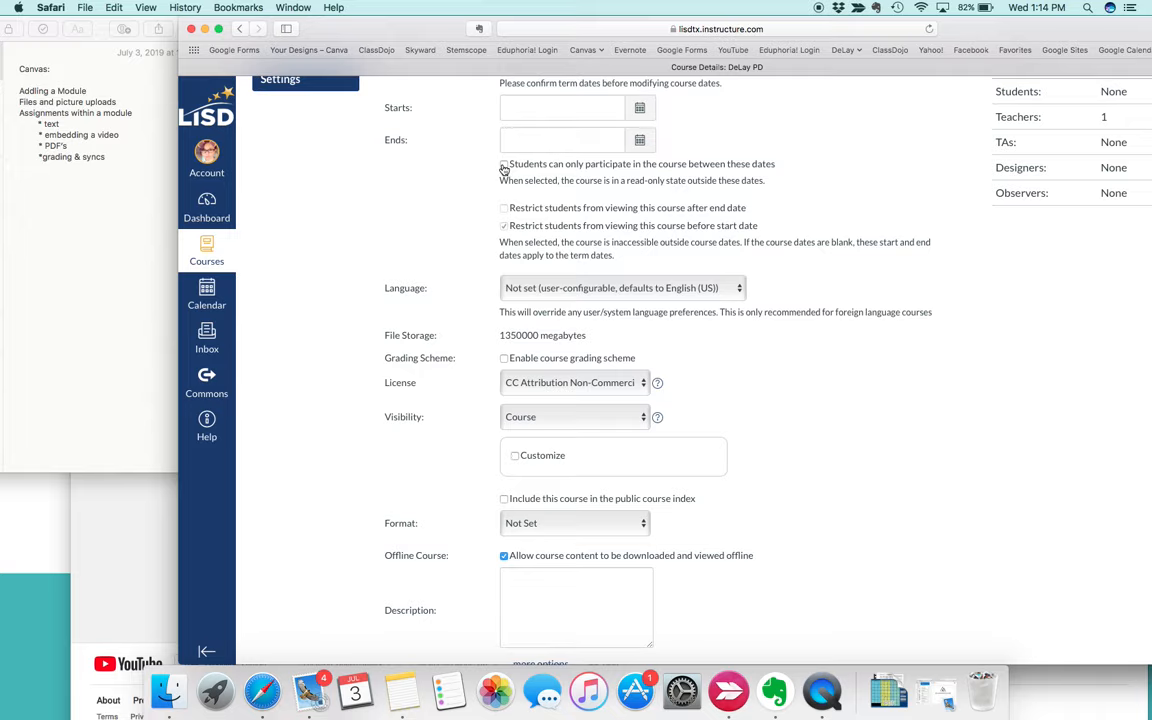
pyautogui.scroll(-3, 437, 303)
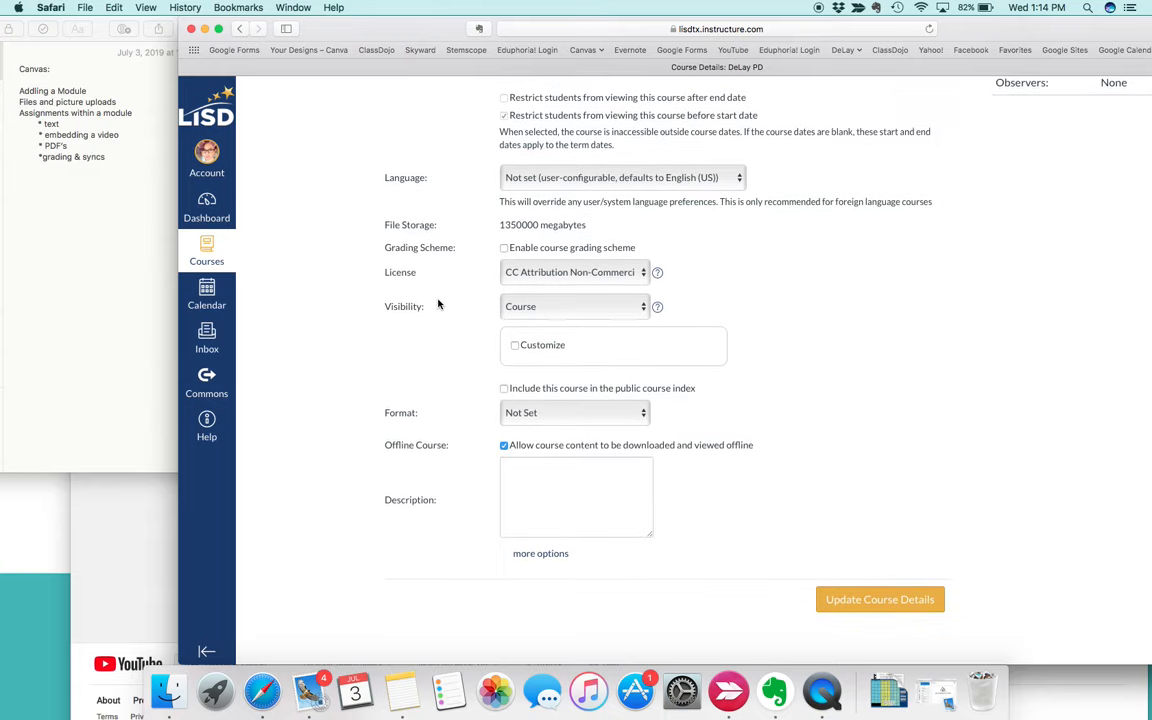
pyautogui.scroll(15, 931, 404)
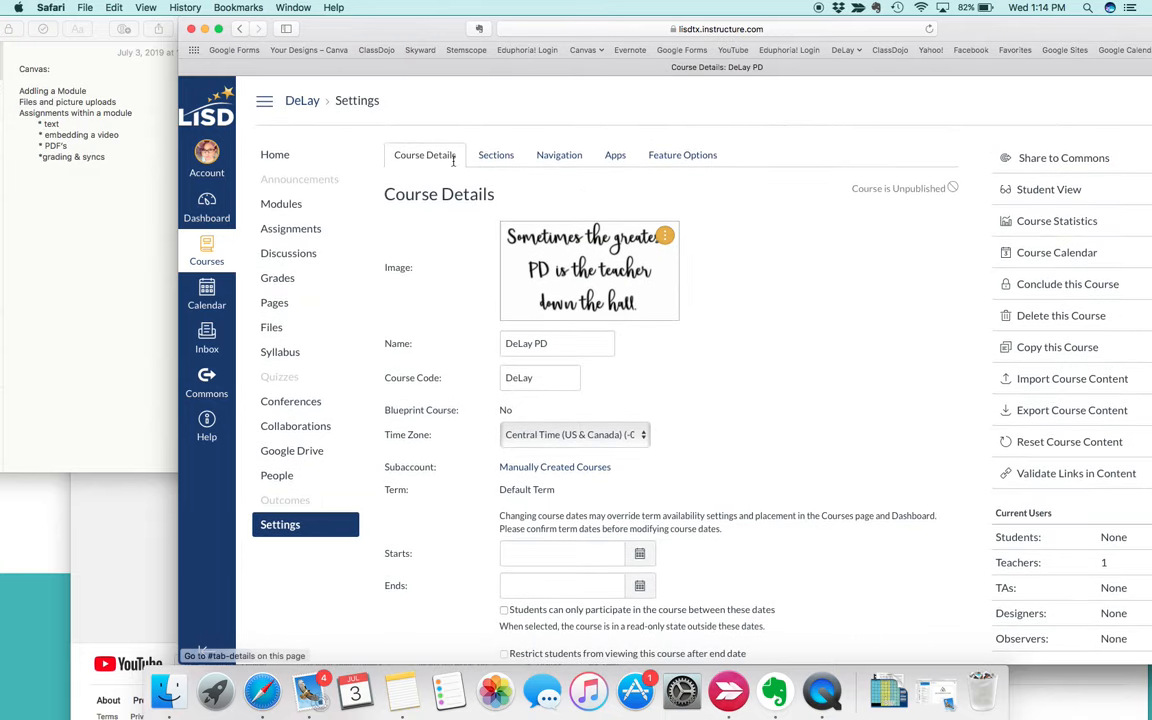
pyautogui.click(491, 155)
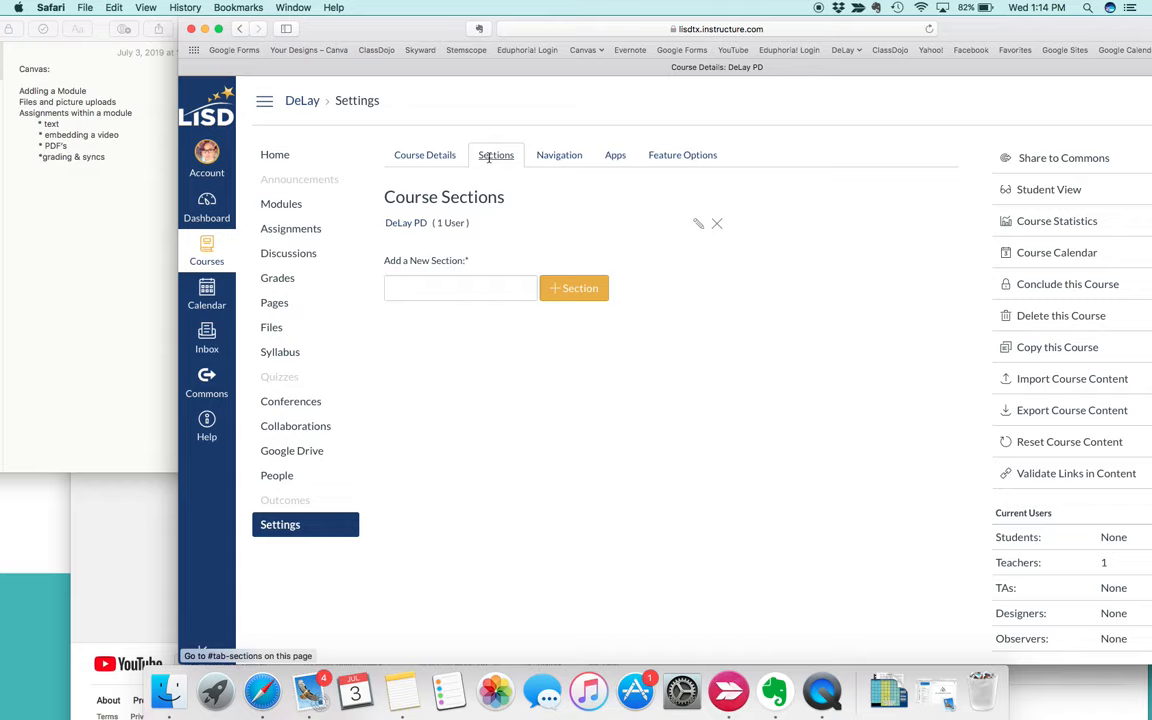
pyautogui.click(489, 157)
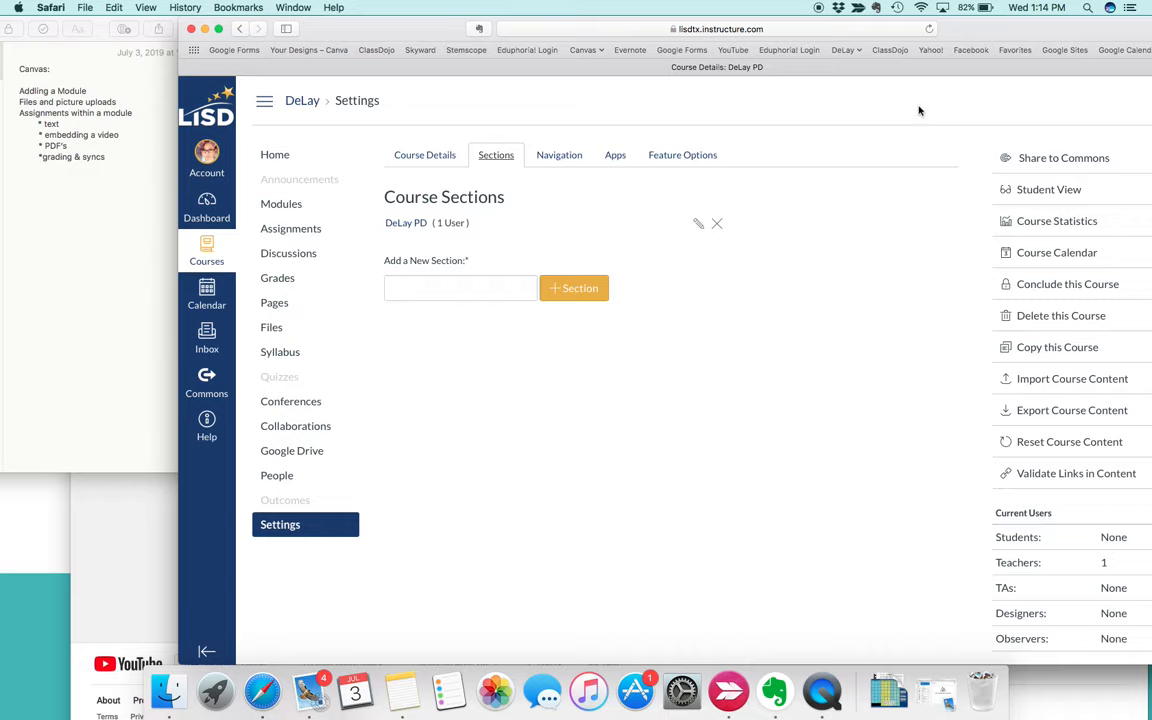
# Step: Disable the Quizzes item in the course navigation settings and save the change
pyautogui.click(561, 164)
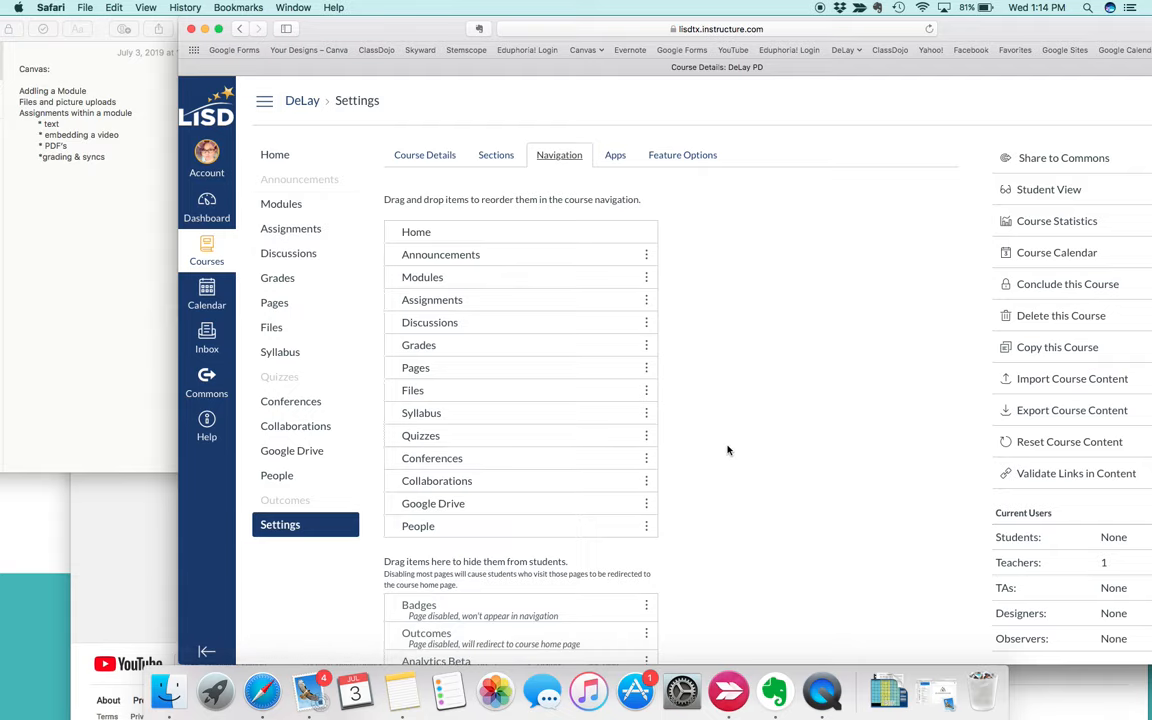
pyautogui.scroll(-3, 633, 367)
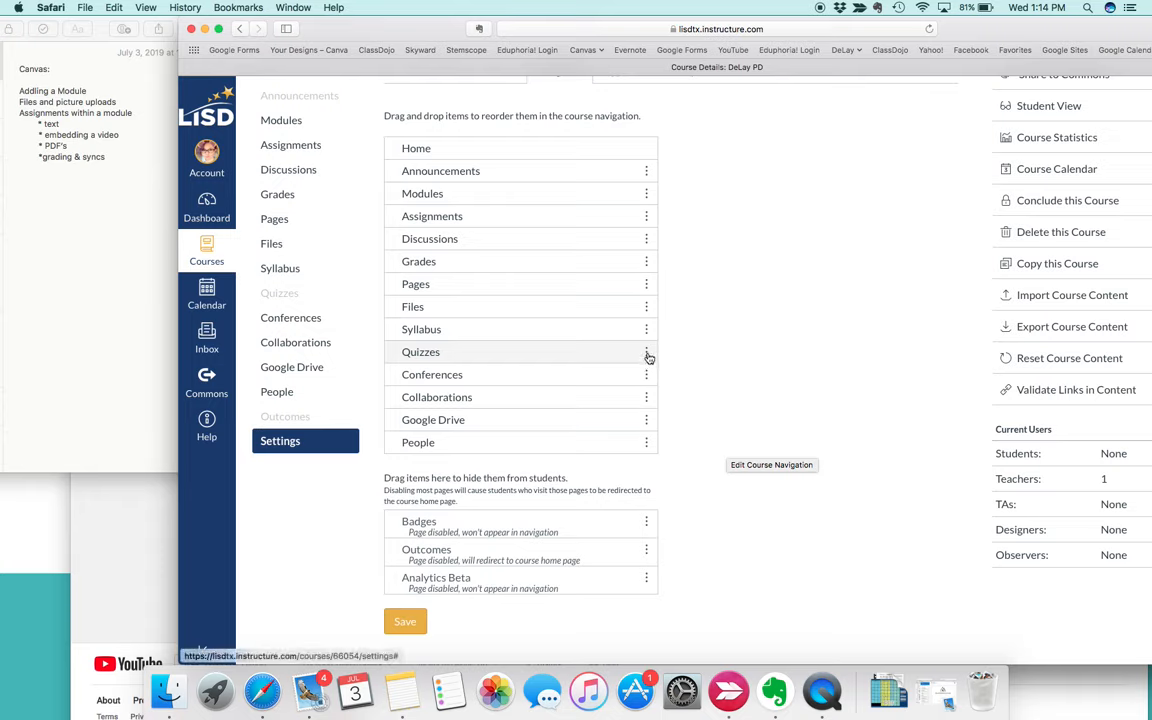
pyautogui.click(646, 352)
pyautogui.click(622, 391)
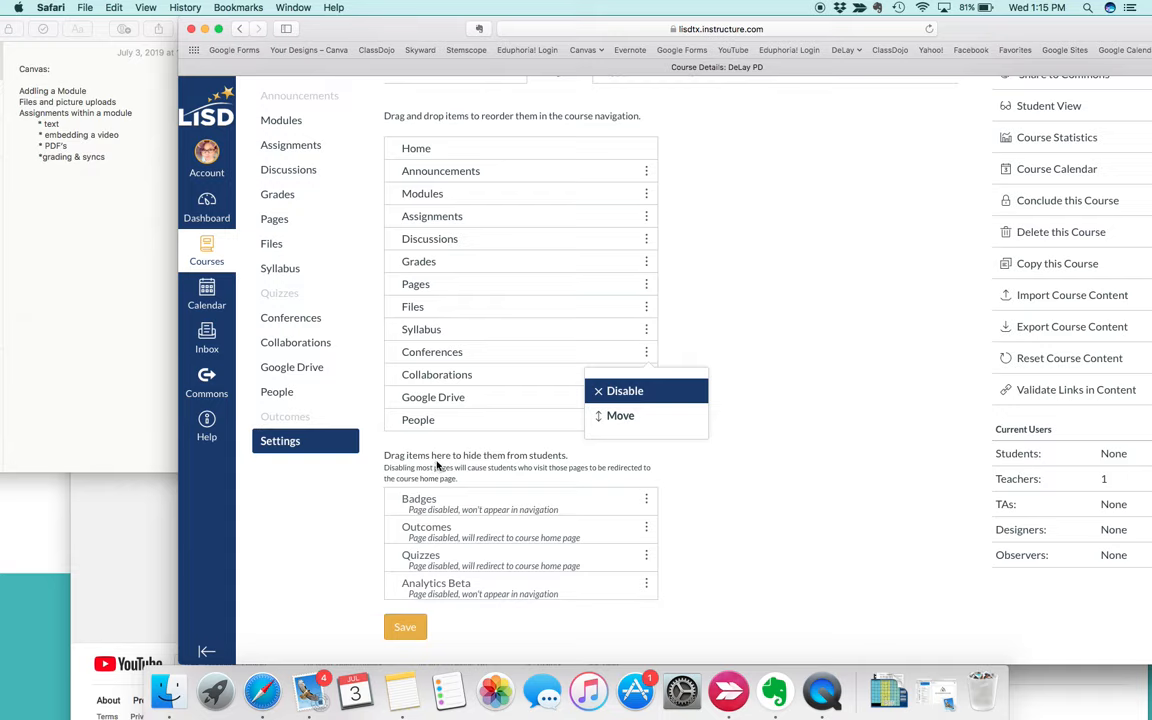
pyautogui.click(719, 466)
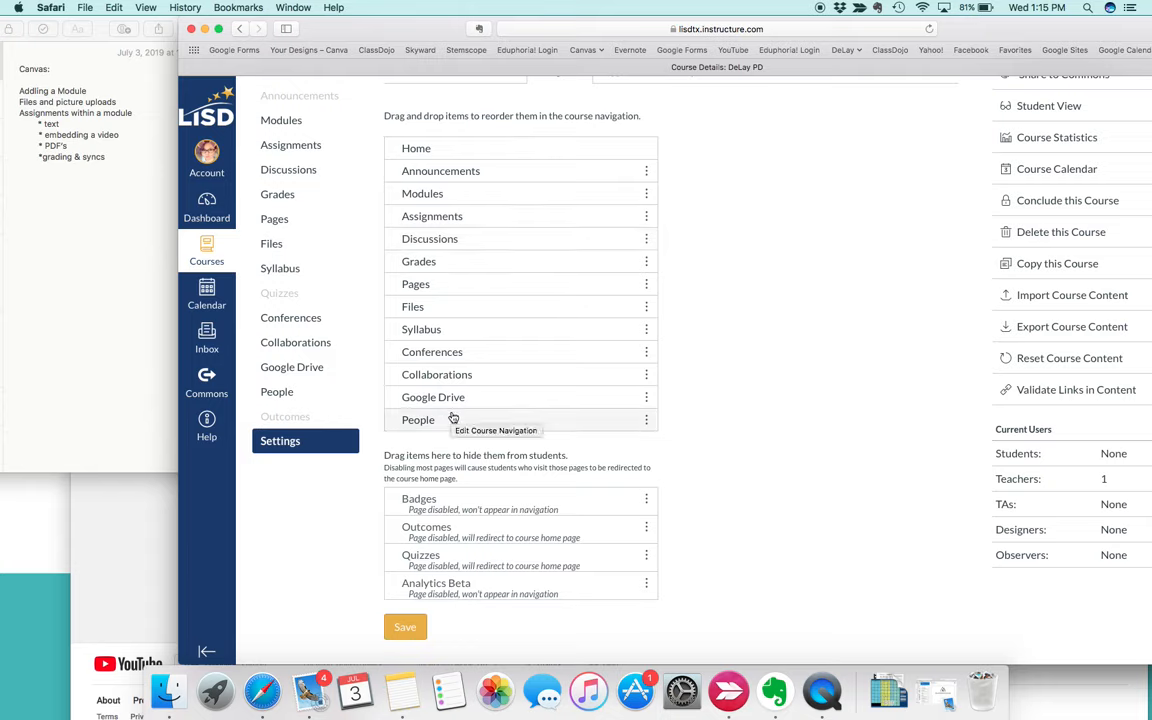
pyautogui.click(407, 629)
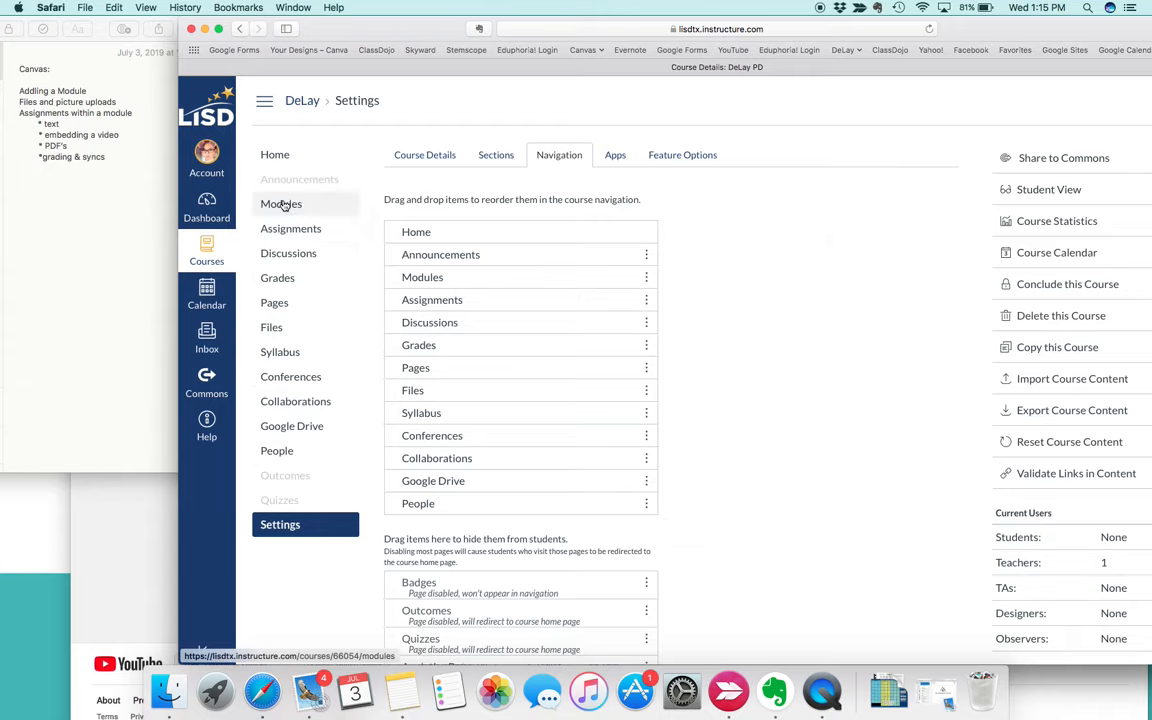
# Step: Review the course navigation order and the external apps offered for the course
pyautogui.scroll(-3, 288, 396)
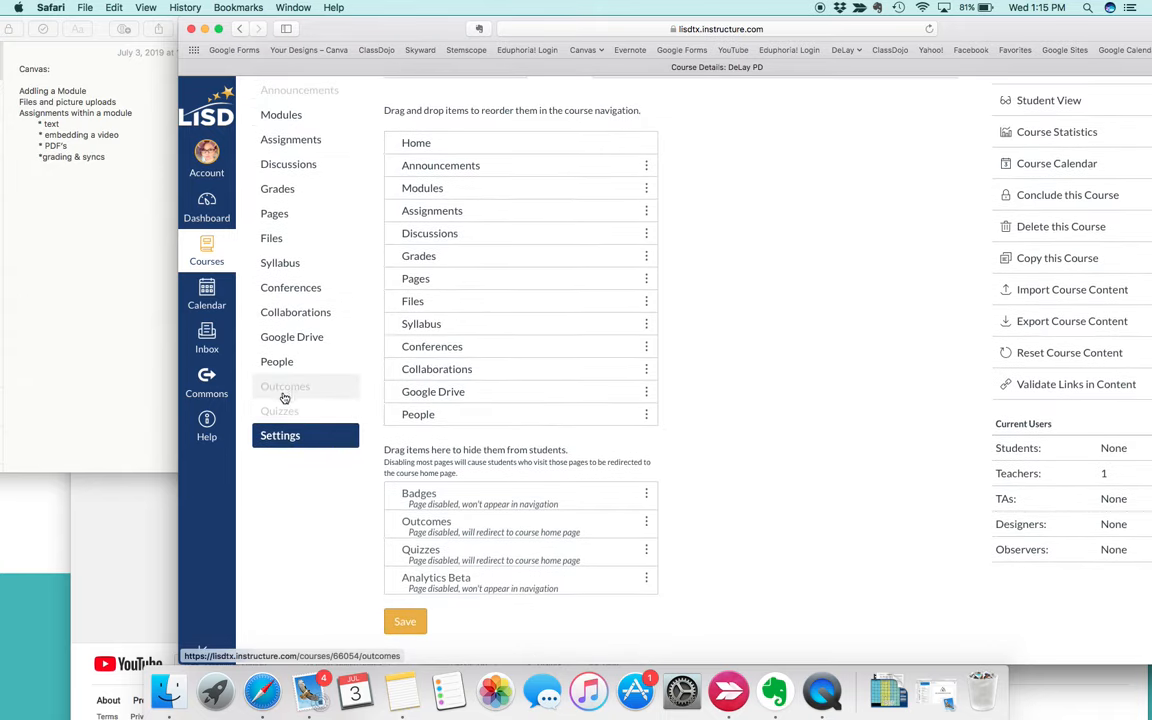
pyautogui.scroll(3, 730, 398)
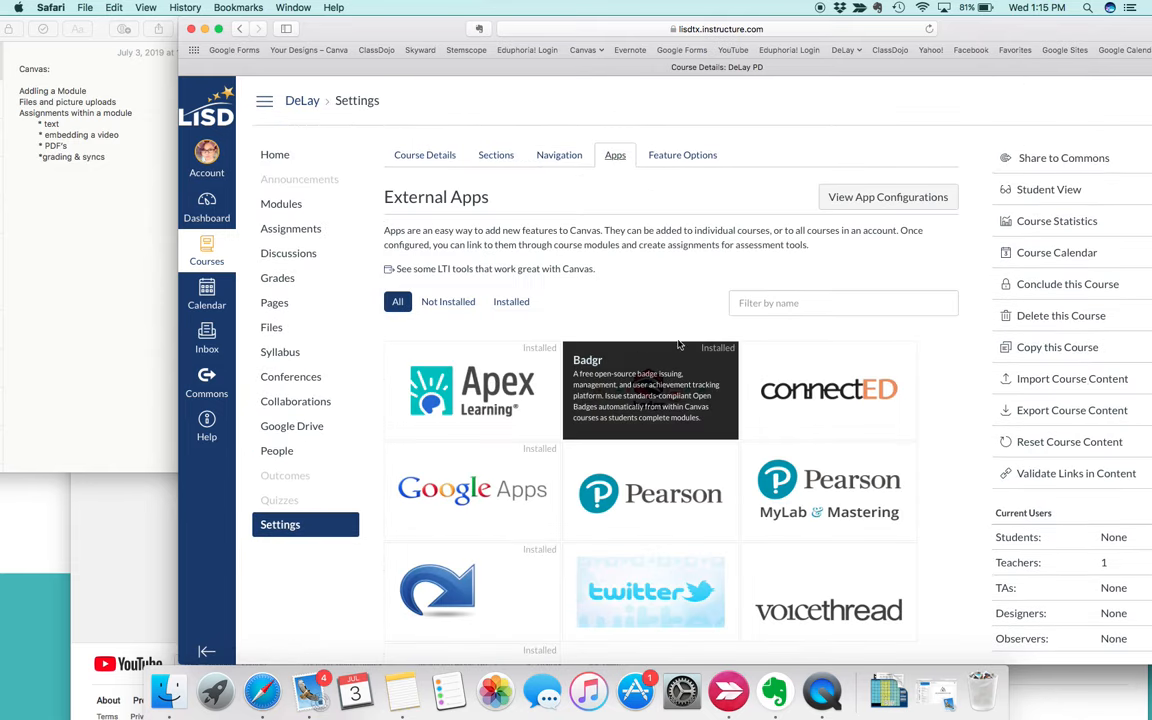
pyautogui.scroll(-2, 815, 400)
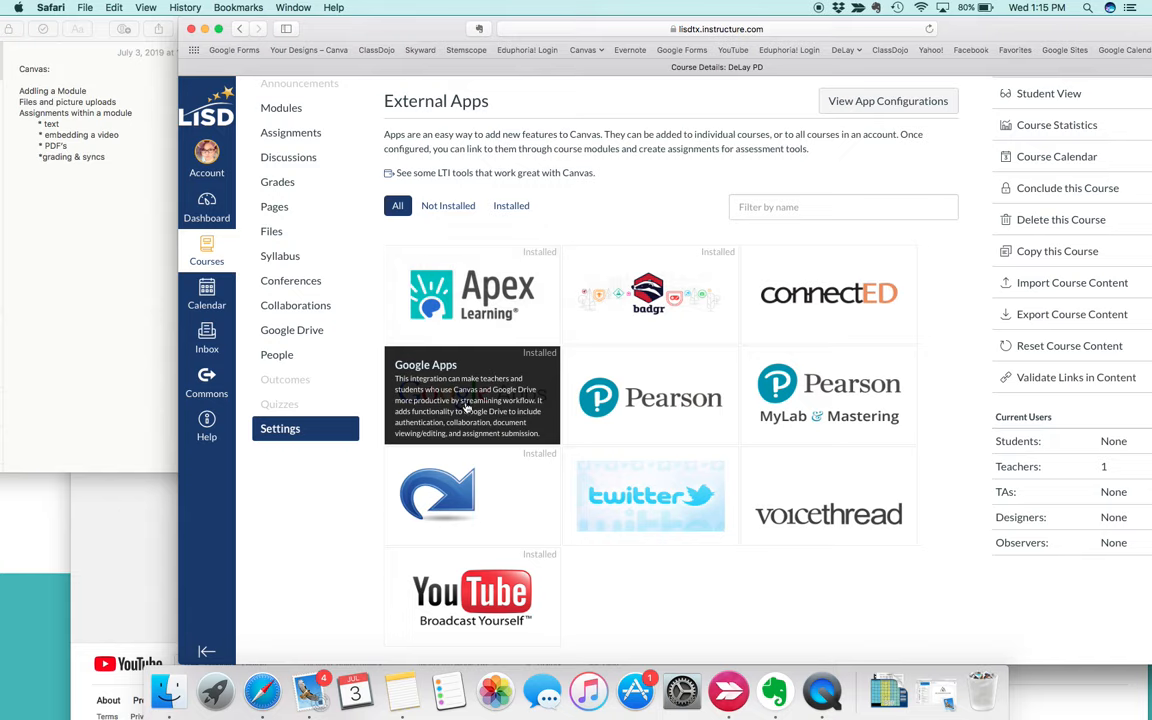
pyautogui.scroll(2, 623, 458)
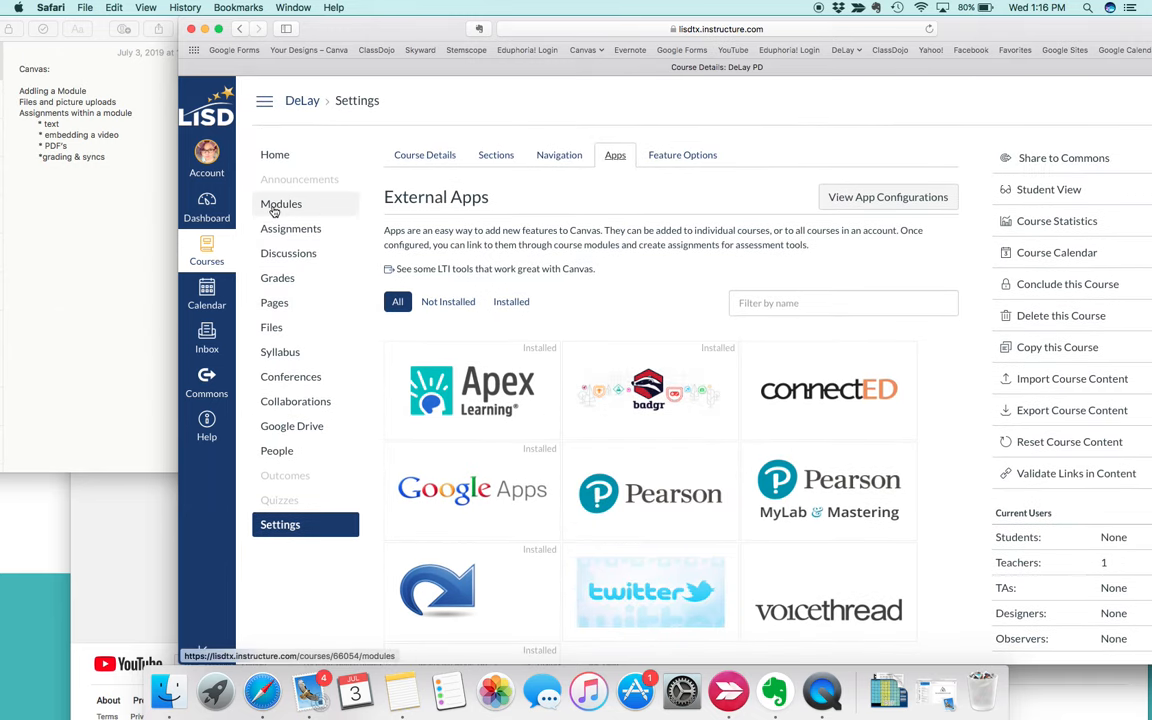
# Step: Add a new module named Practice to the course's modules
pyautogui.click(274, 205)
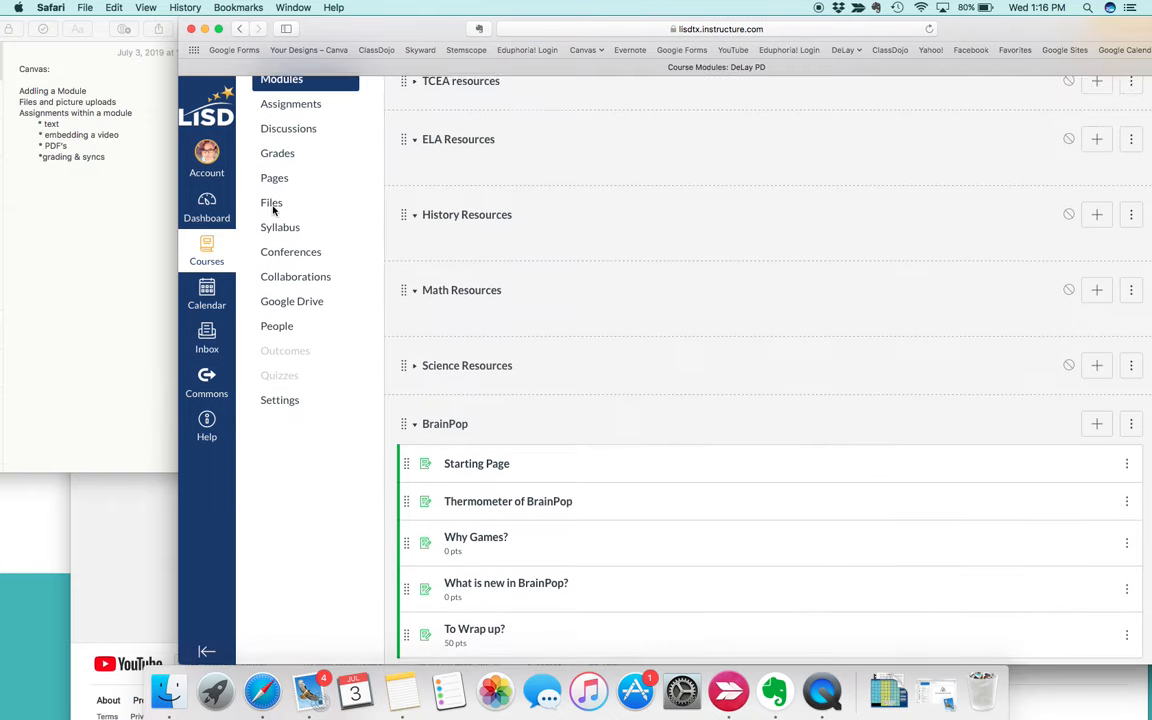
pyautogui.scroll(-1, 274, 209)
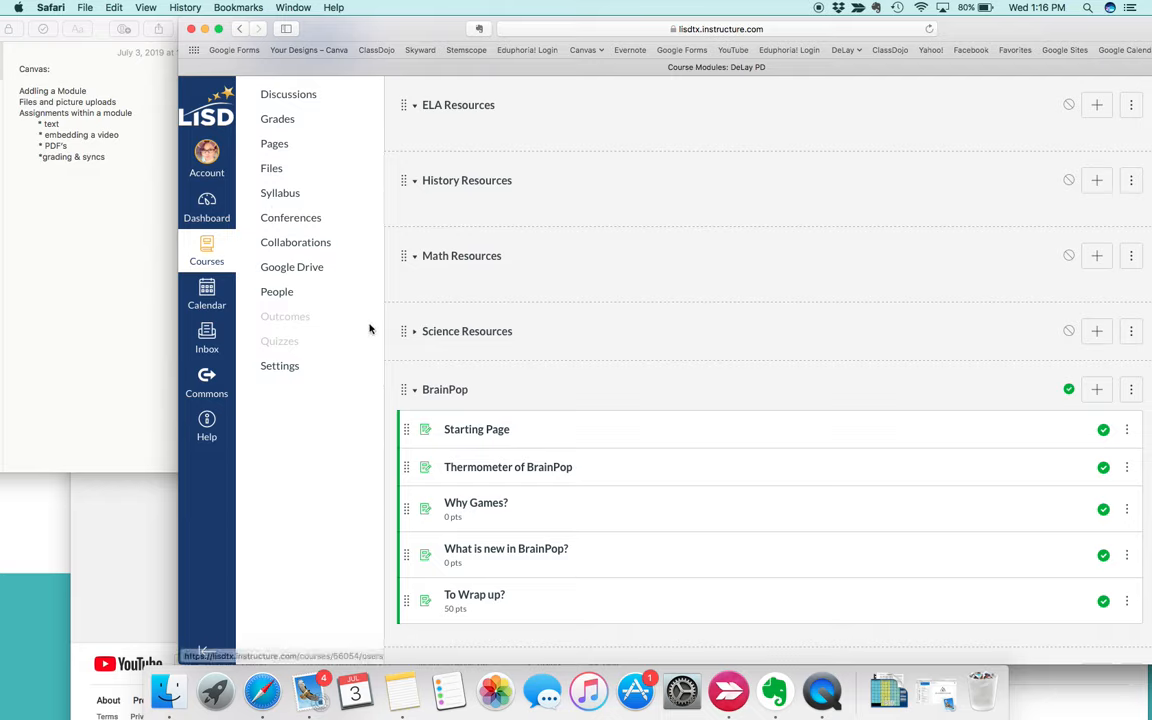
pyautogui.scroll(-3, 539, 370)
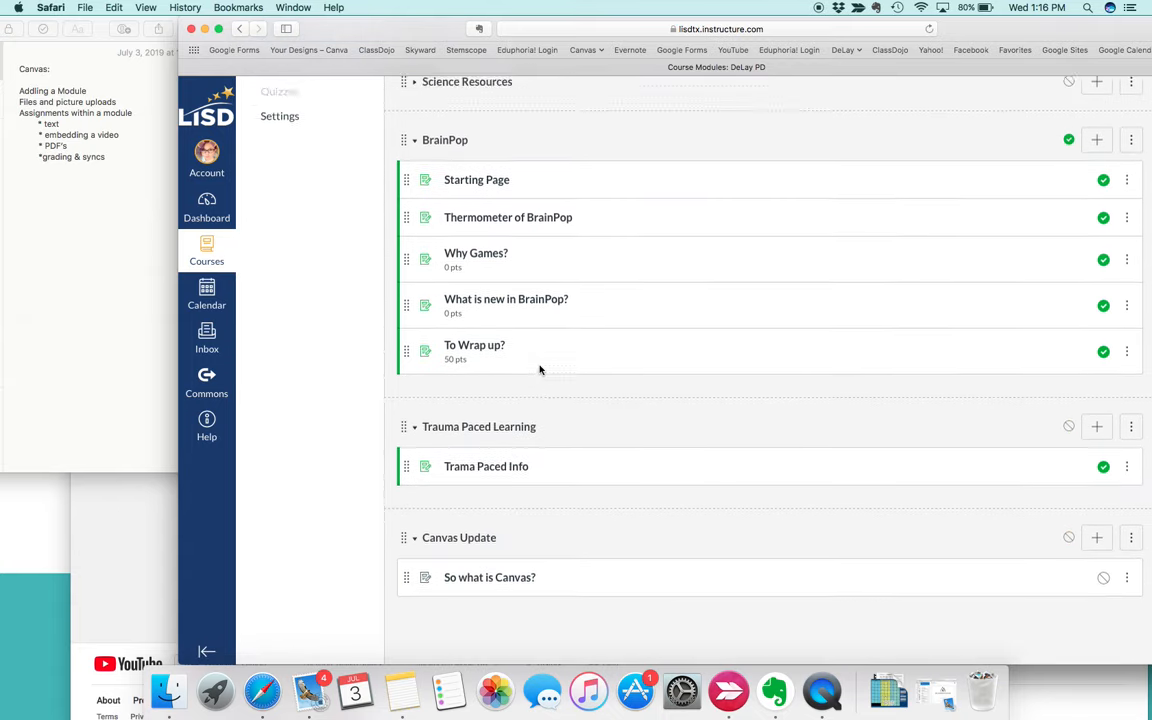
pyautogui.scroll(5, 540, 368)
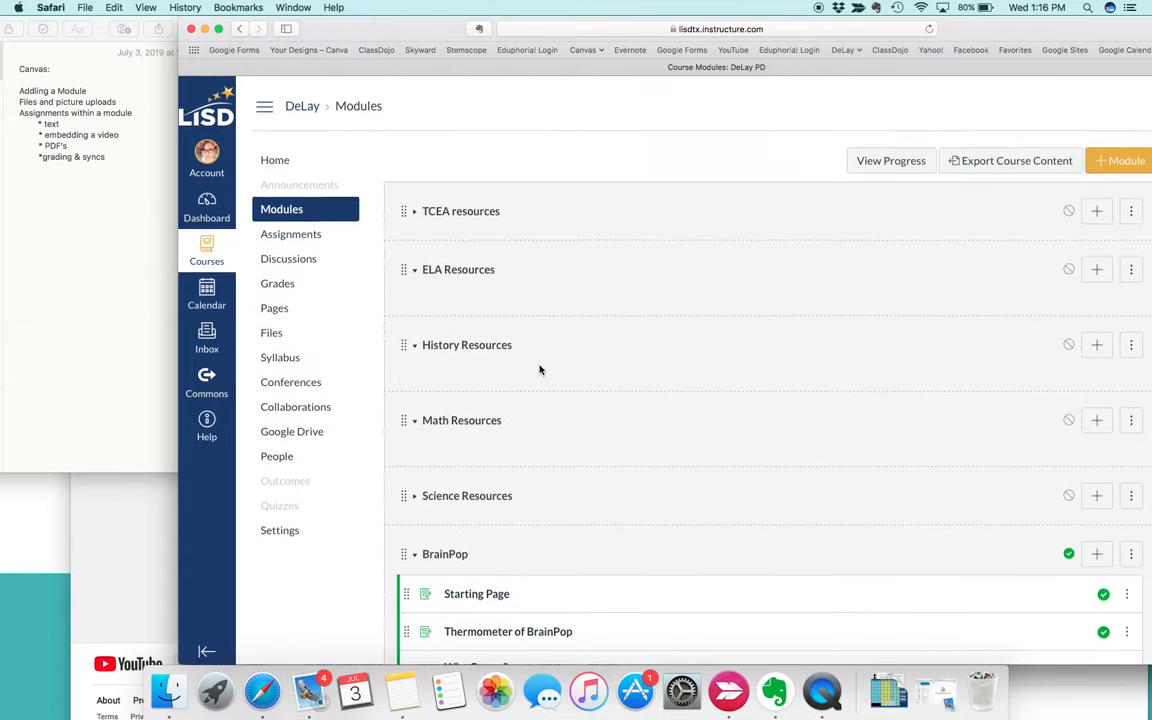
pyautogui.click(1127, 156)
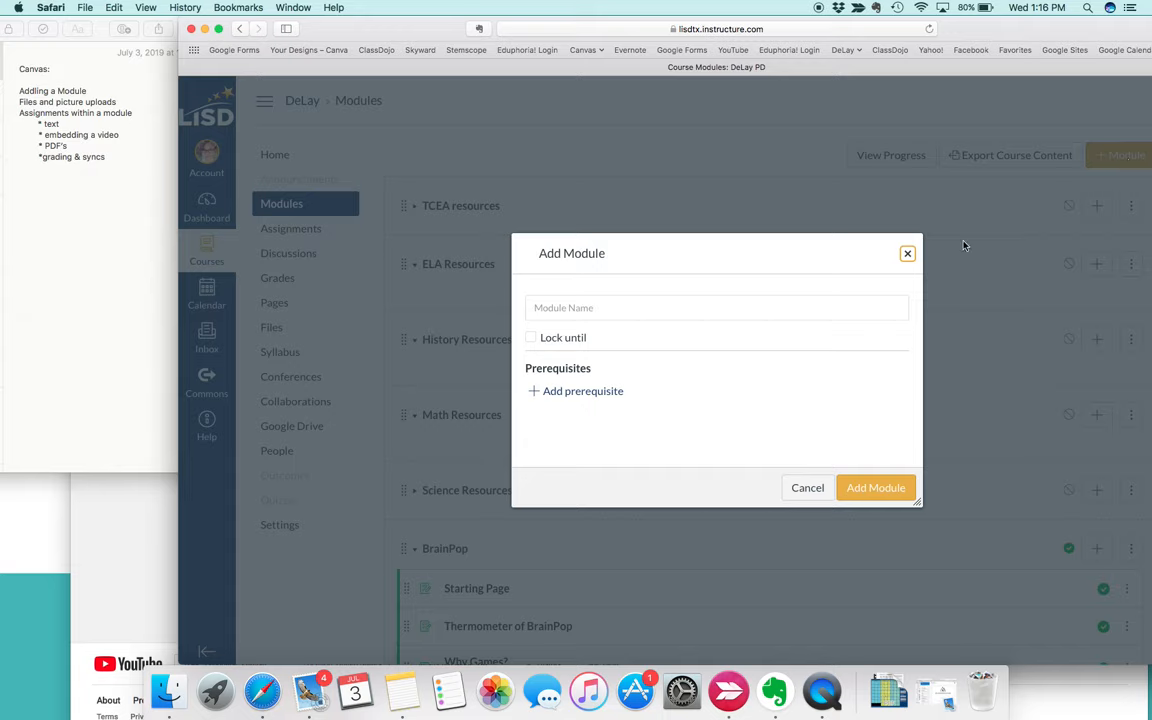
pyautogui.click(560, 308)
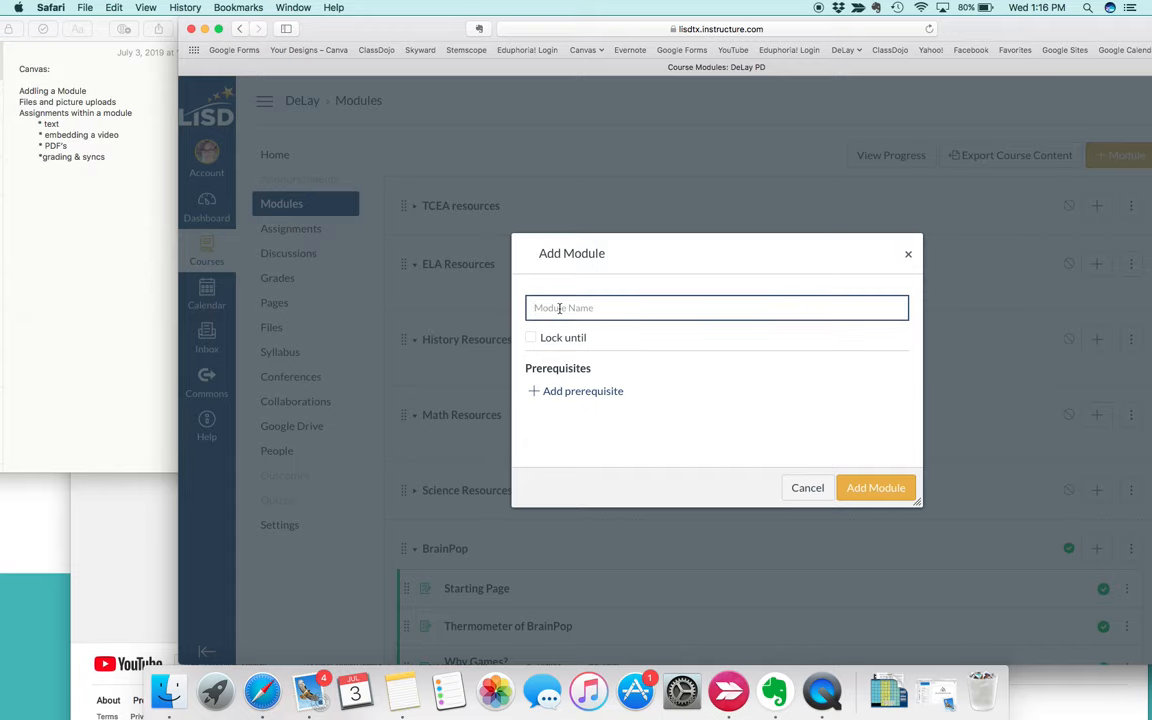
pyautogui.write('Practice')
pyautogui.click(879, 488)
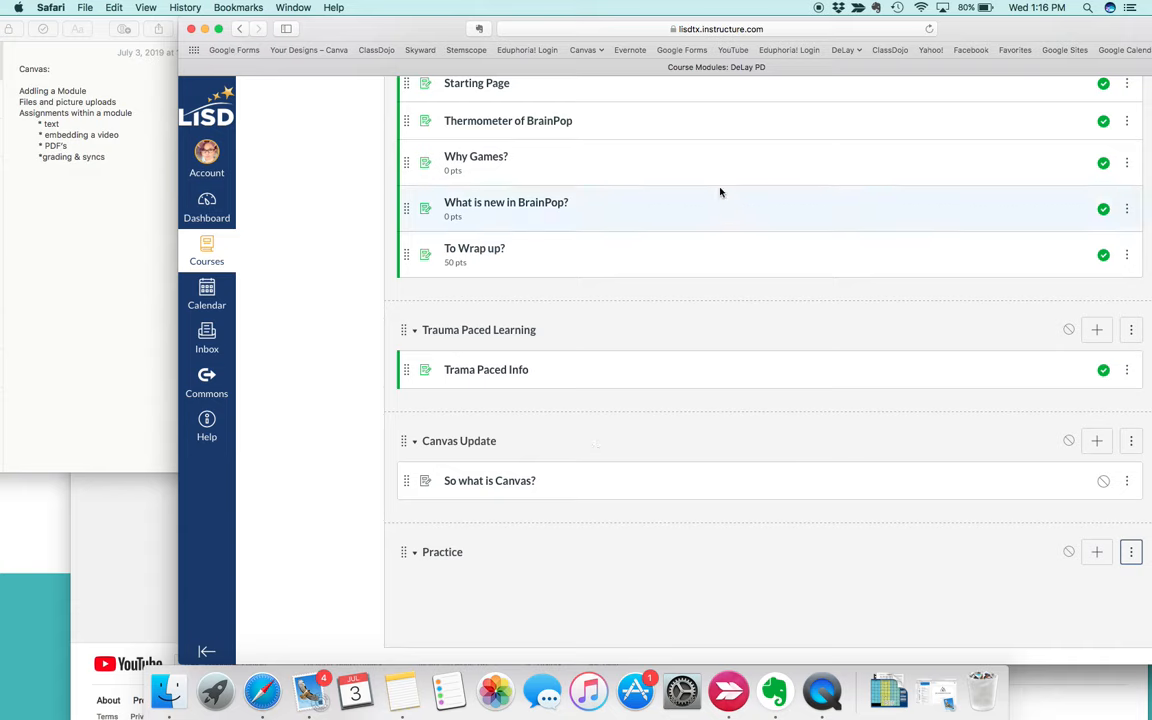
# Step: Try to reposition the Practice module within the course's module list
pyautogui.scroll(5, 581, 127)
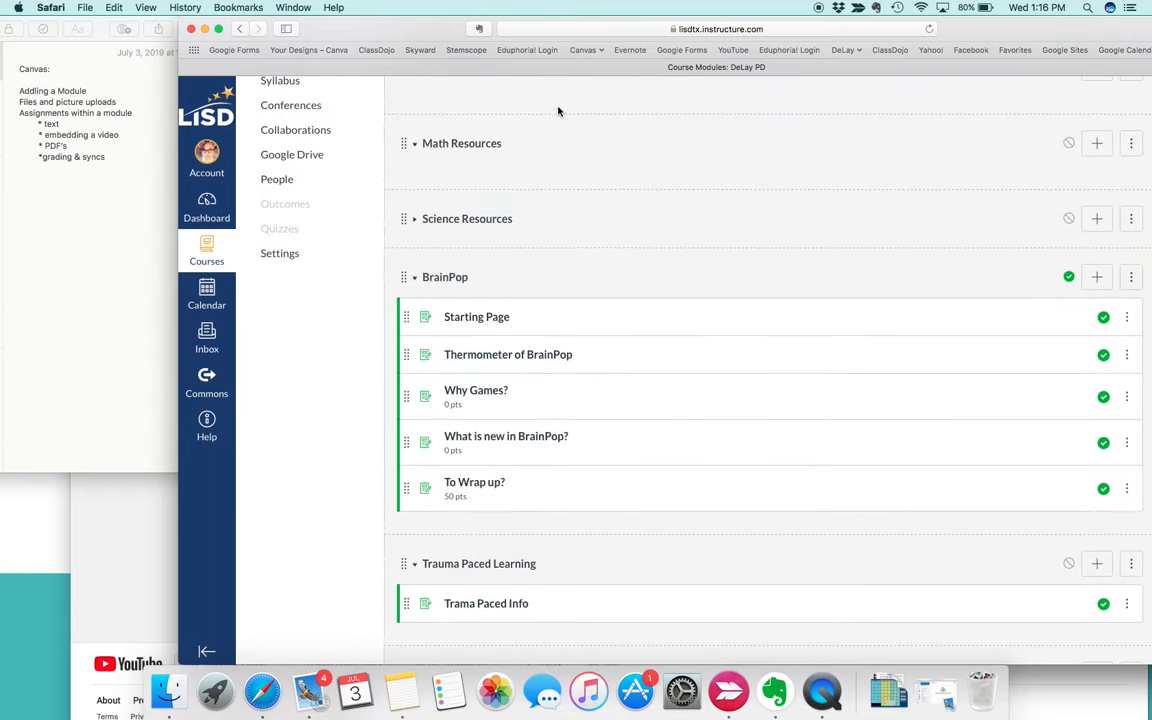
pyautogui.scroll(-5, 568, 188)
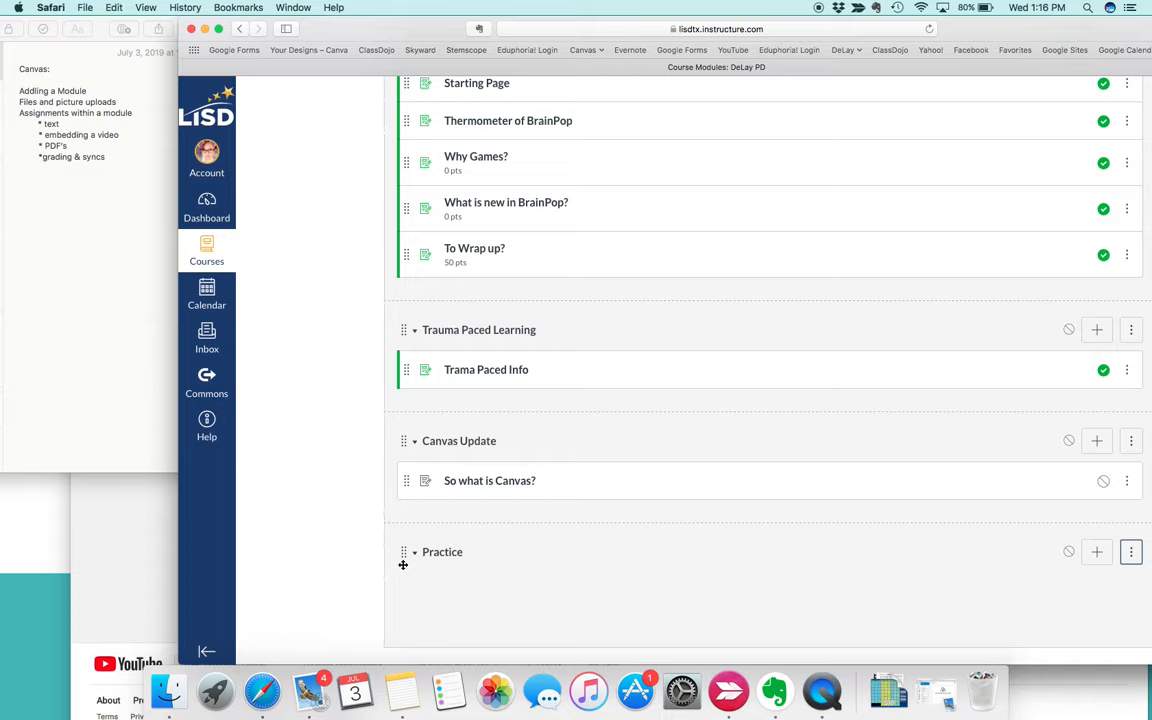
pyautogui.moveTo(403, 564); pyautogui.dragTo(402, 590)
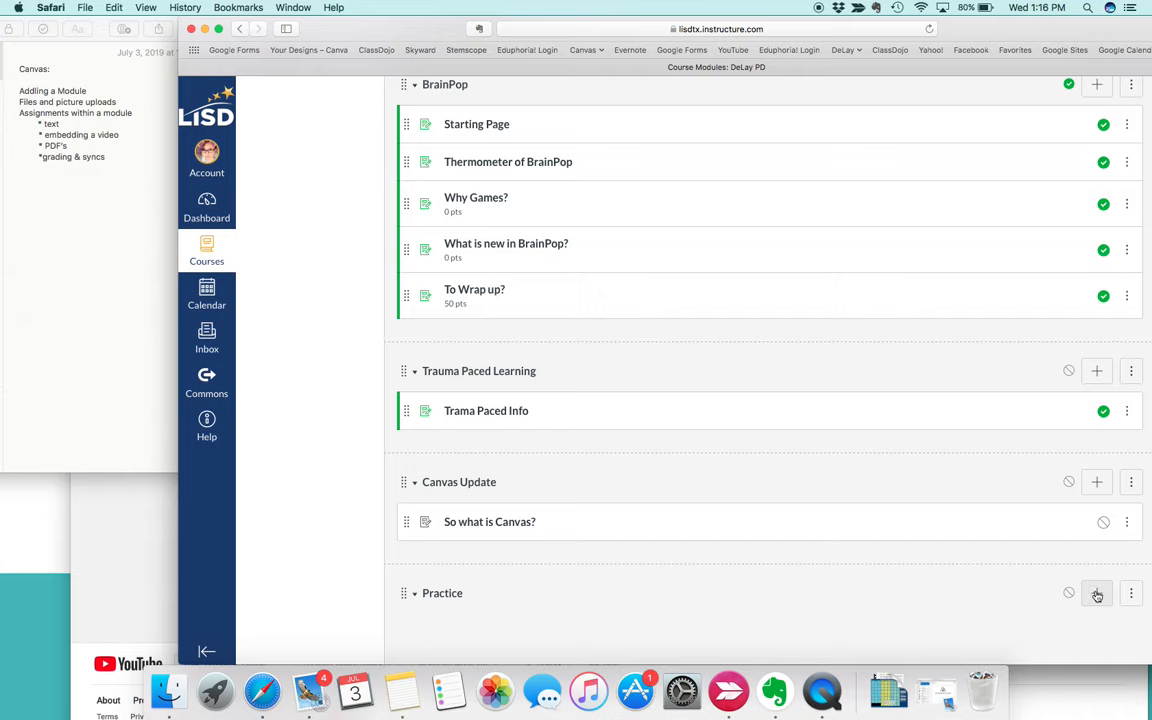
pyautogui.scroll(5, 450, 330)
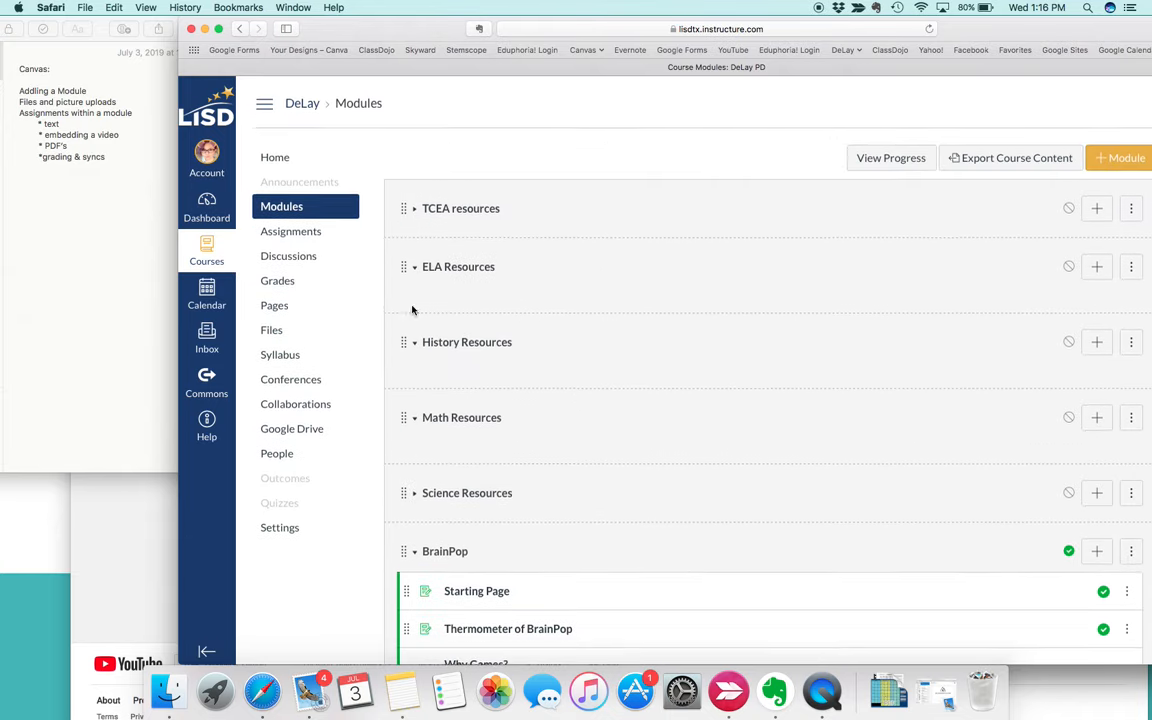
# Step: Start a new assignment in the course and name it Practice1
pyautogui.click(294, 230)
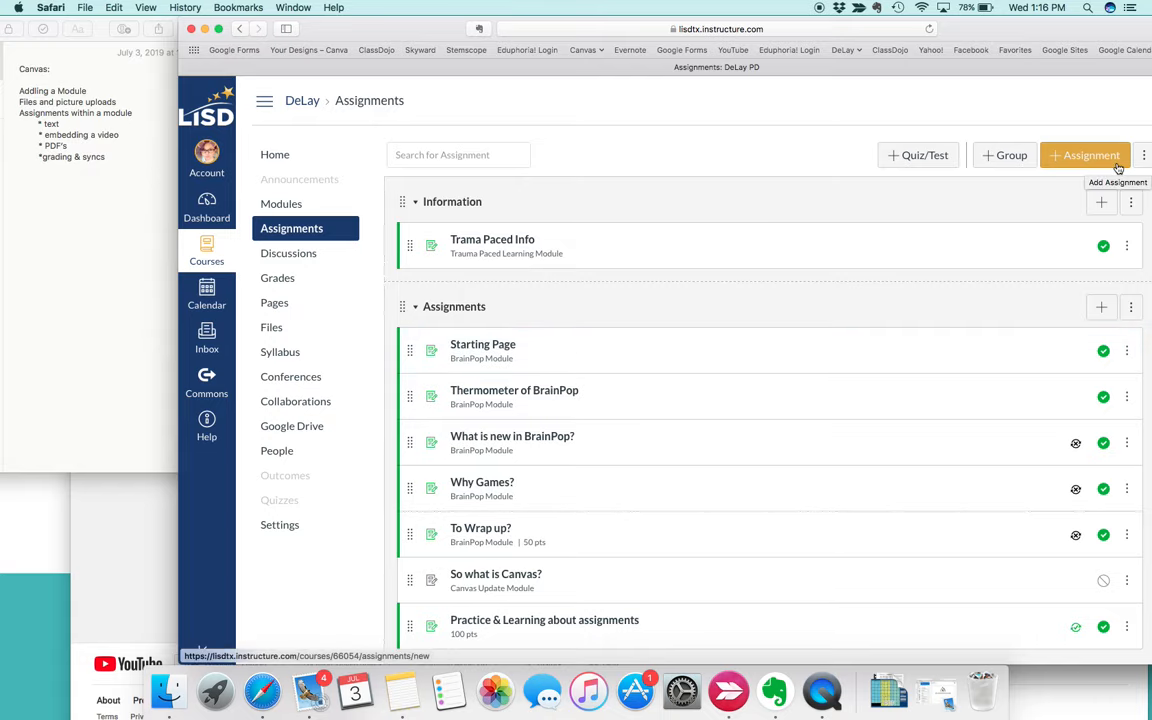
pyautogui.click(1076, 149)
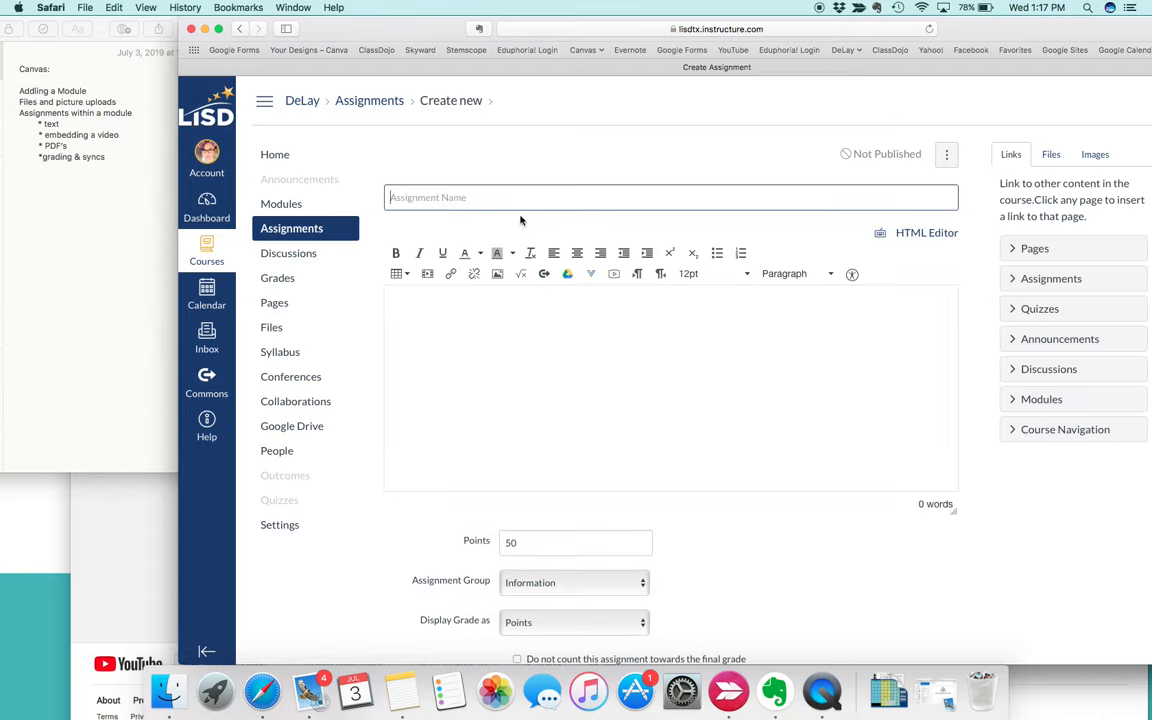
pyautogui.write('Practice1')
# Step: Enter the assignment description "How do you feel canvas is helping reach students at their level of need?"
pyautogui.click(499, 378)
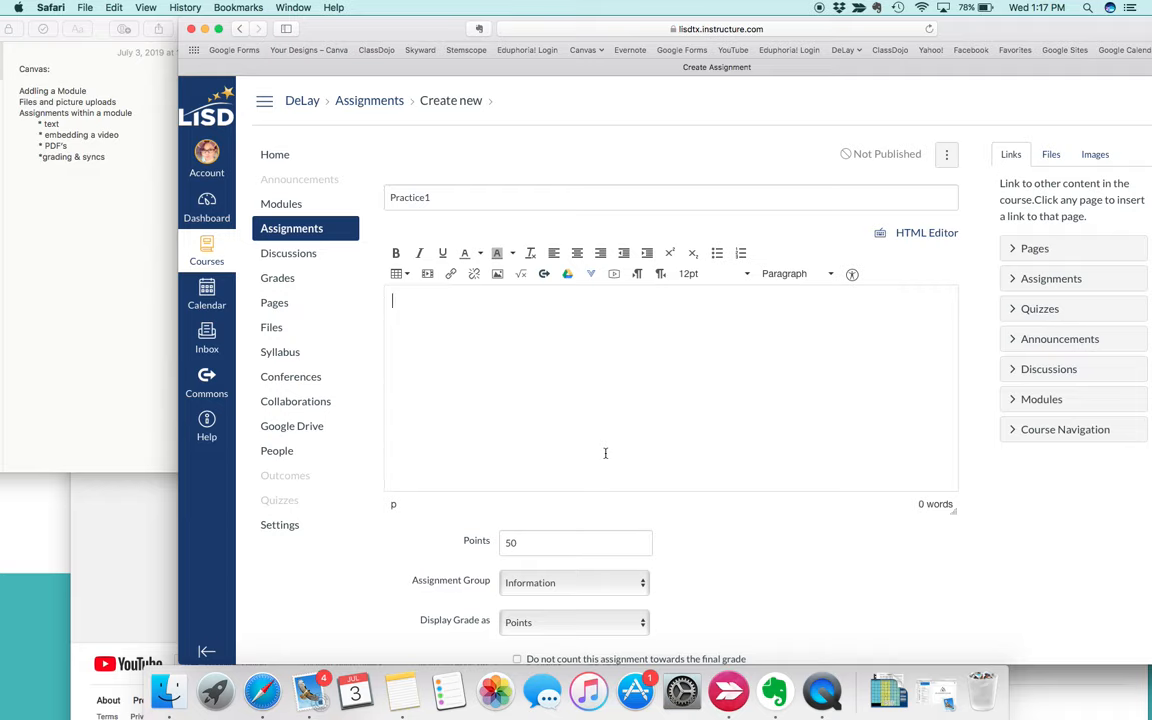
pyautogui.write('How do you feel canvas')
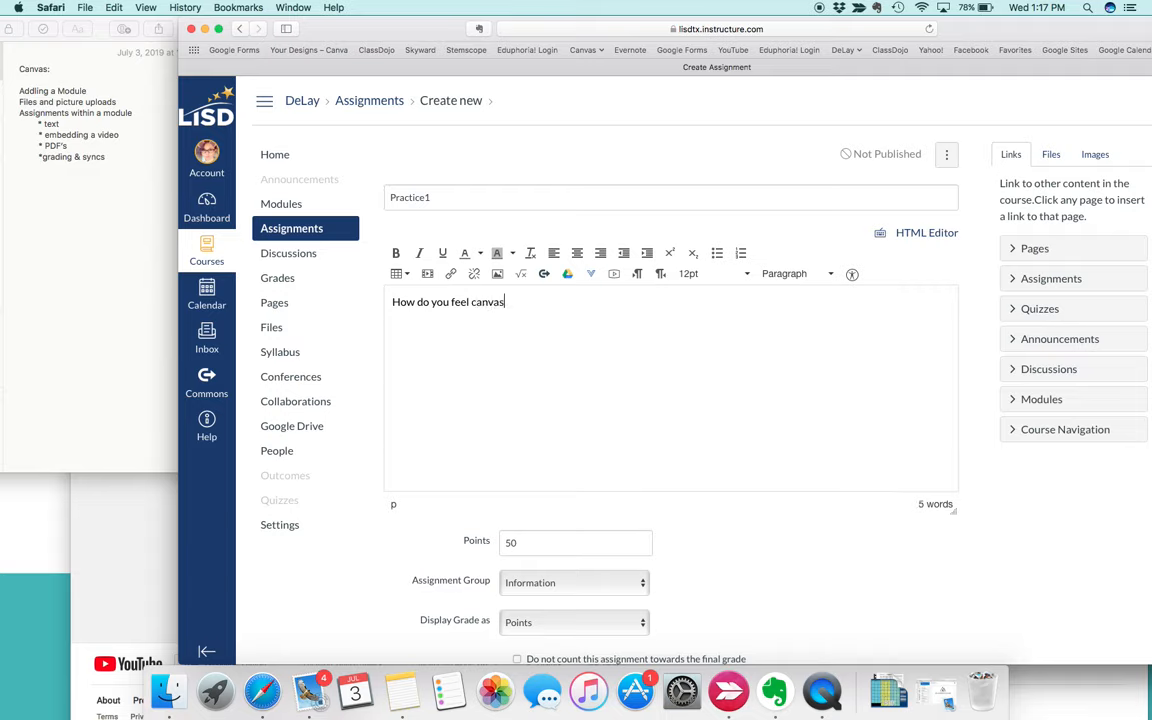
pyautogui.write(' is helping reach stuadn')
pyautogui.press('BackSpace')
pyautogui.press('BackSpace')
pyautogui.press('BackSpace')
pyautogui.write('dents at')
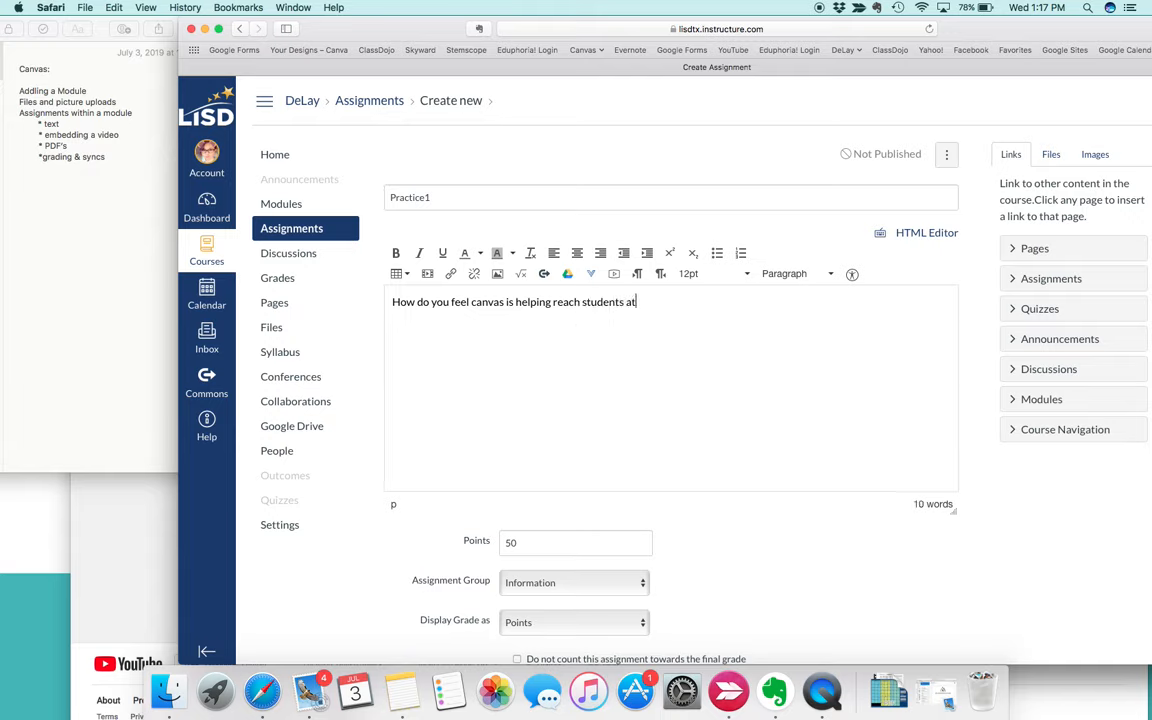
pyautogui.write(' their level of need?')
# Step: Set the assignment's points to 100 and place it in the Assignments group
pyautogui.scroll(-5, 519, 541)
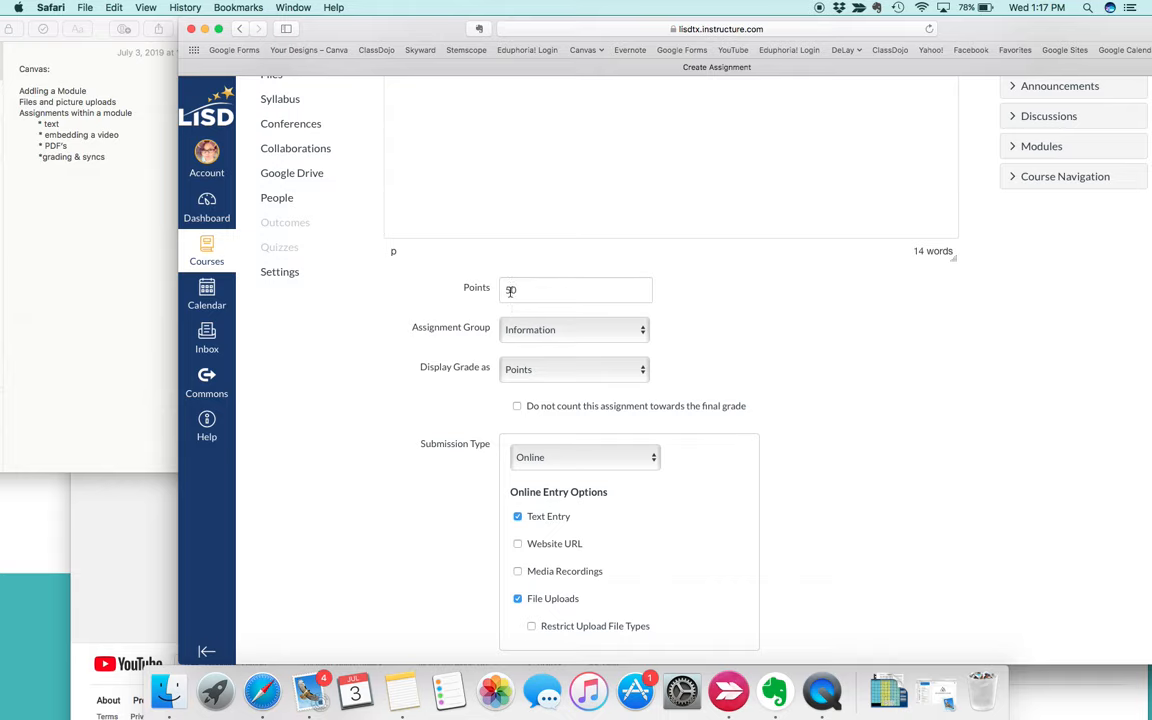
pyautogui.doubleClick(510, 290)
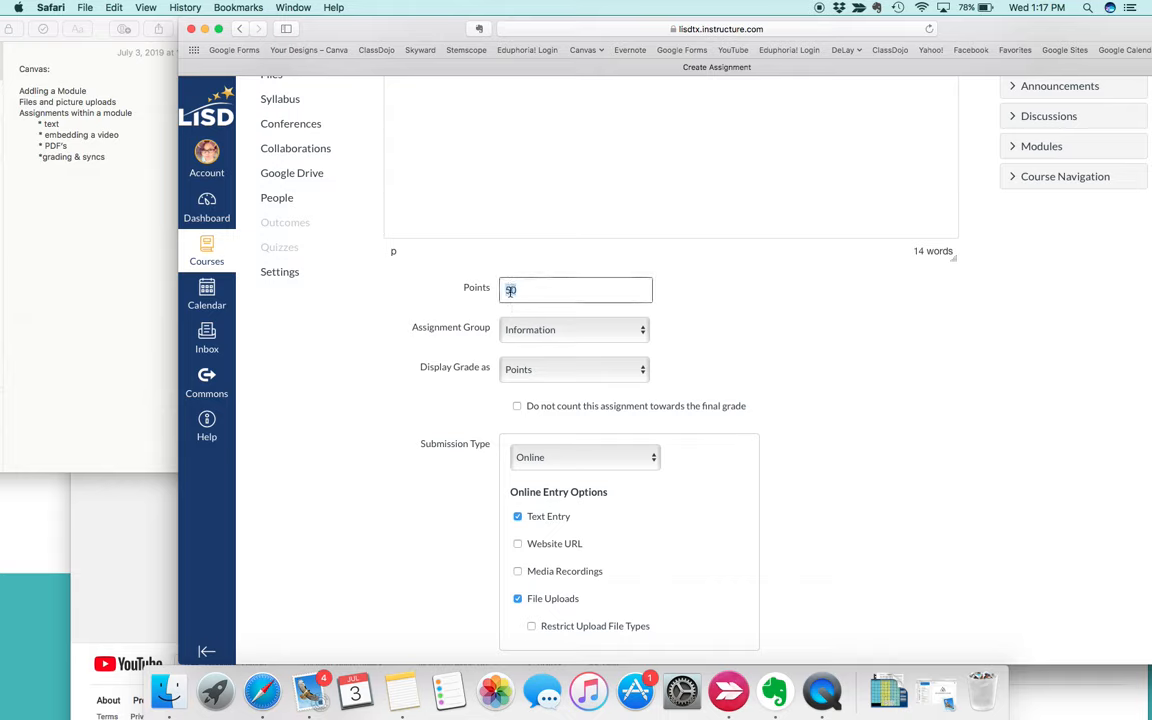
pyautogui.write('100')
pyautogui.click(595, 336)
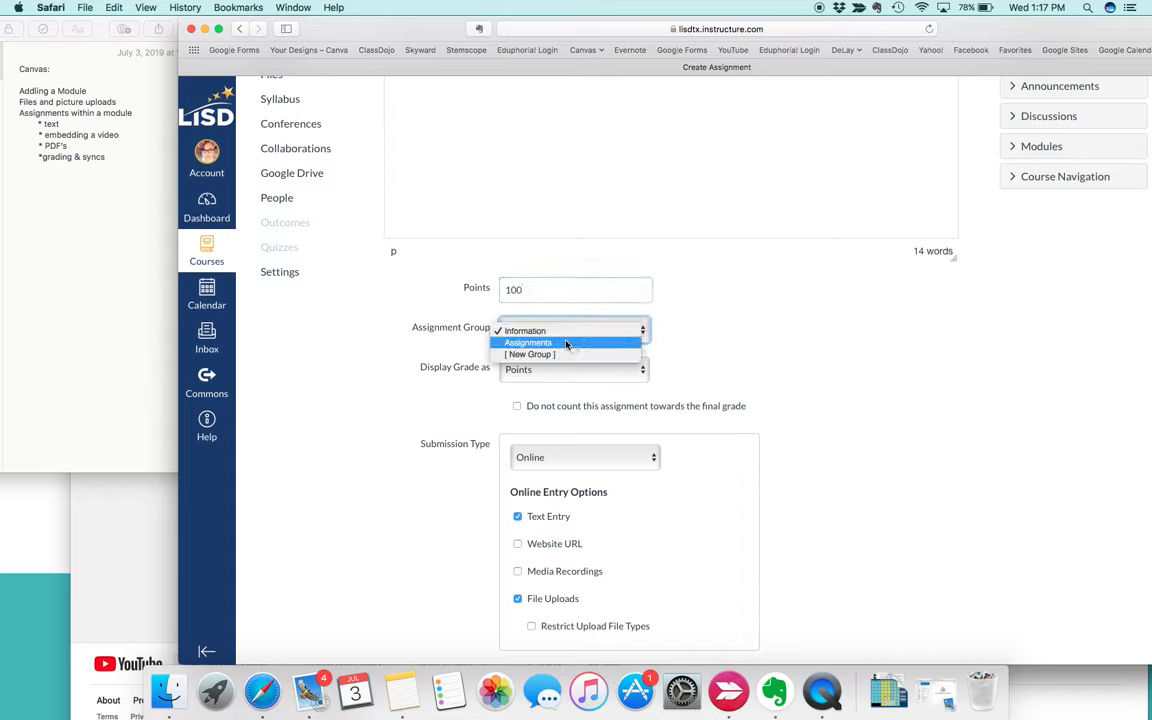
pyautogui.click(558, 344)
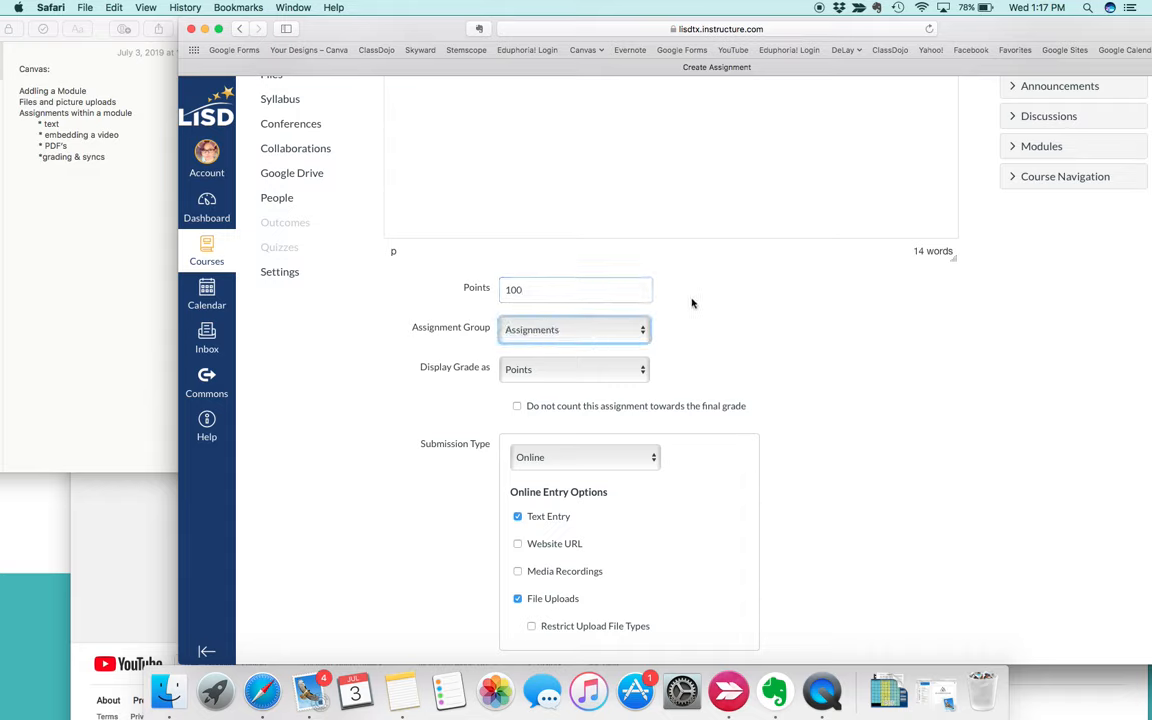
# Step: Set the grade display to Complete/Incomplete and review the submission types, keeping Online
pyautogui.click(568, 384)
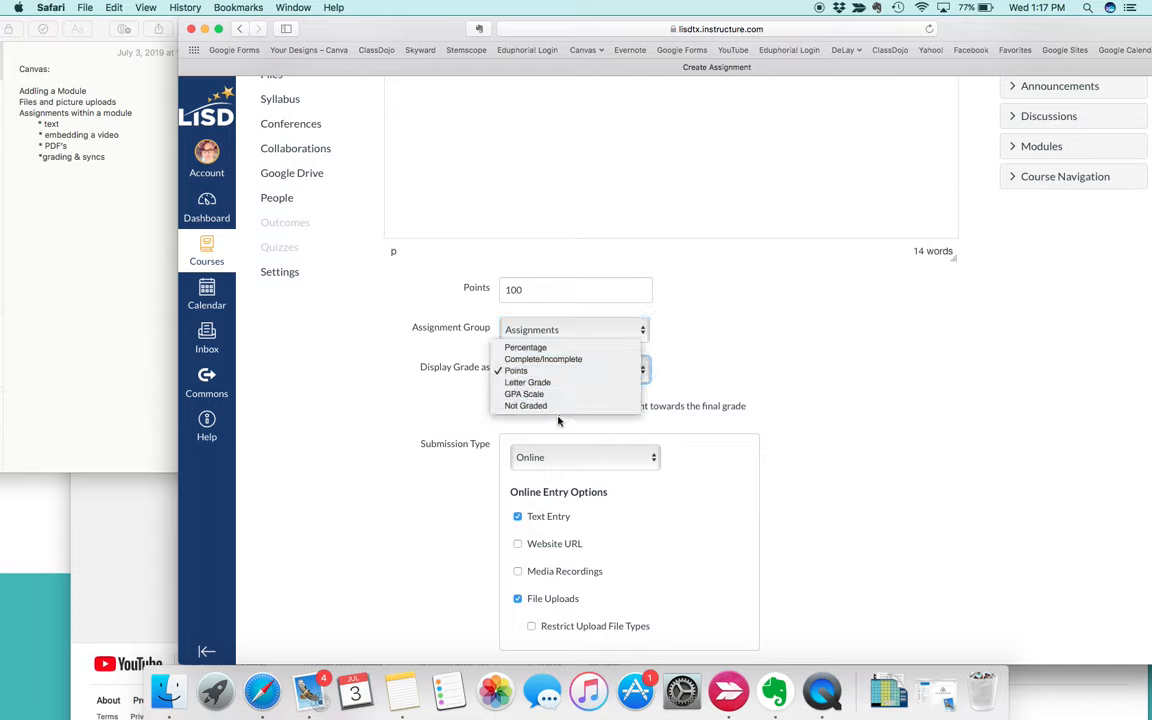
pyautogui.click(548, 362)
pyautogui.scroll(-5, 890, 399)
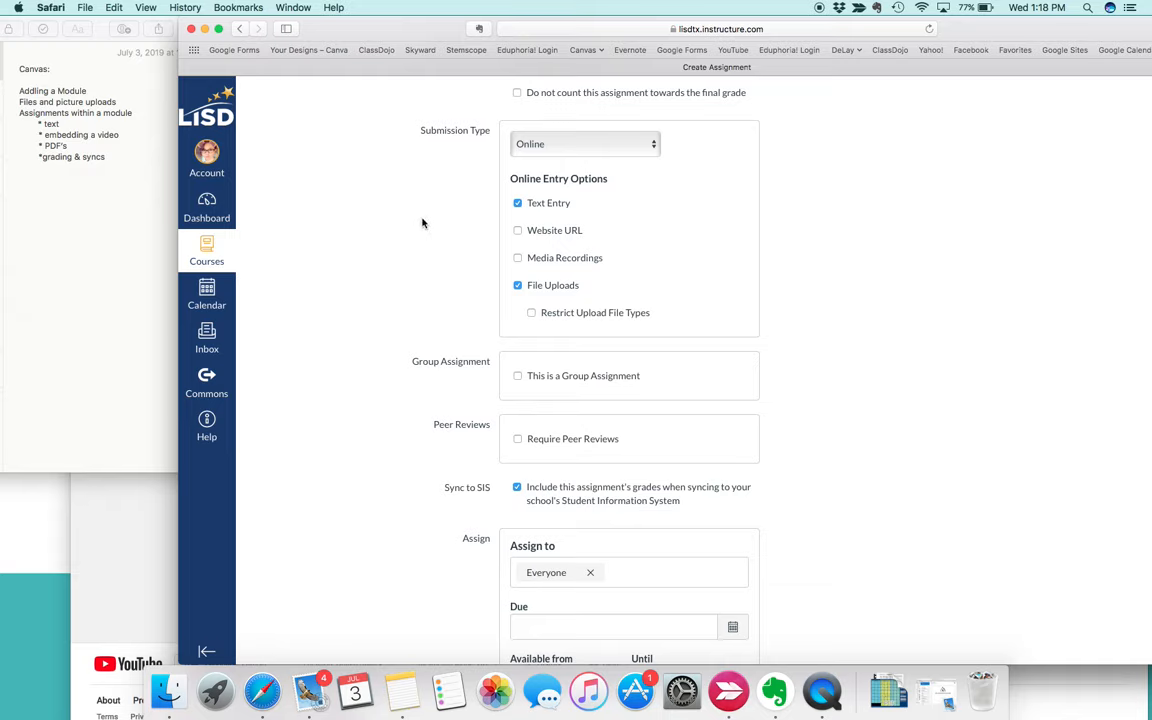
pyautogui.click(589, 144)
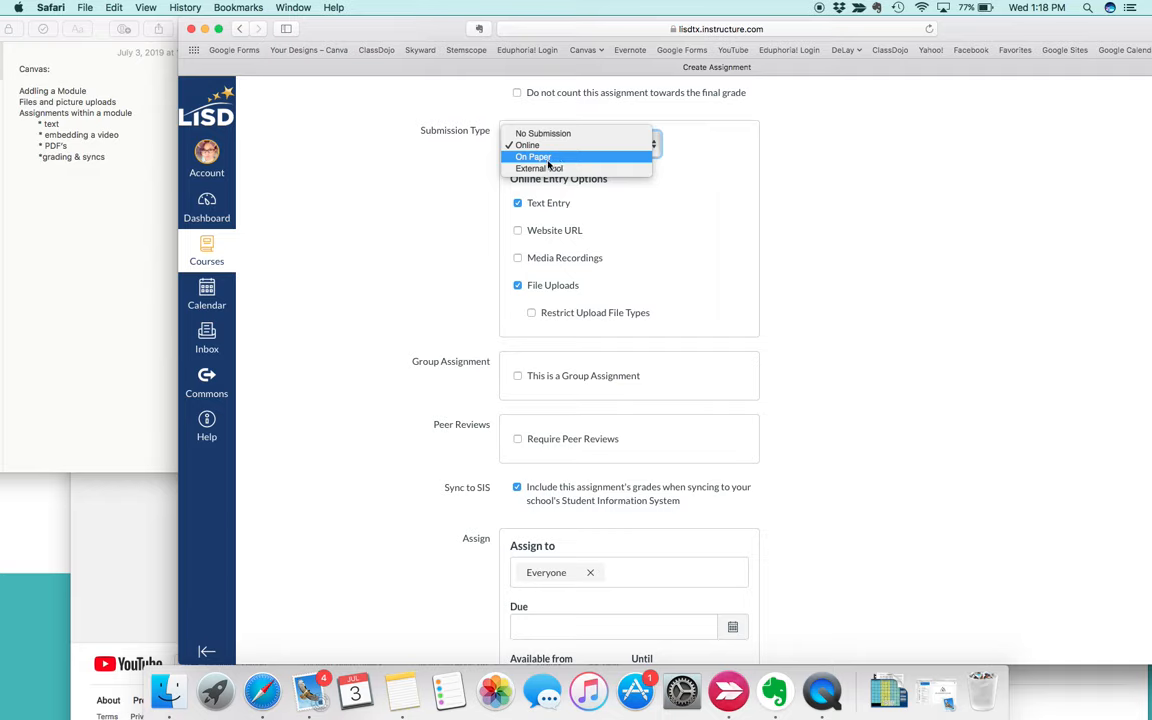
pyautogui.click(433, 189)
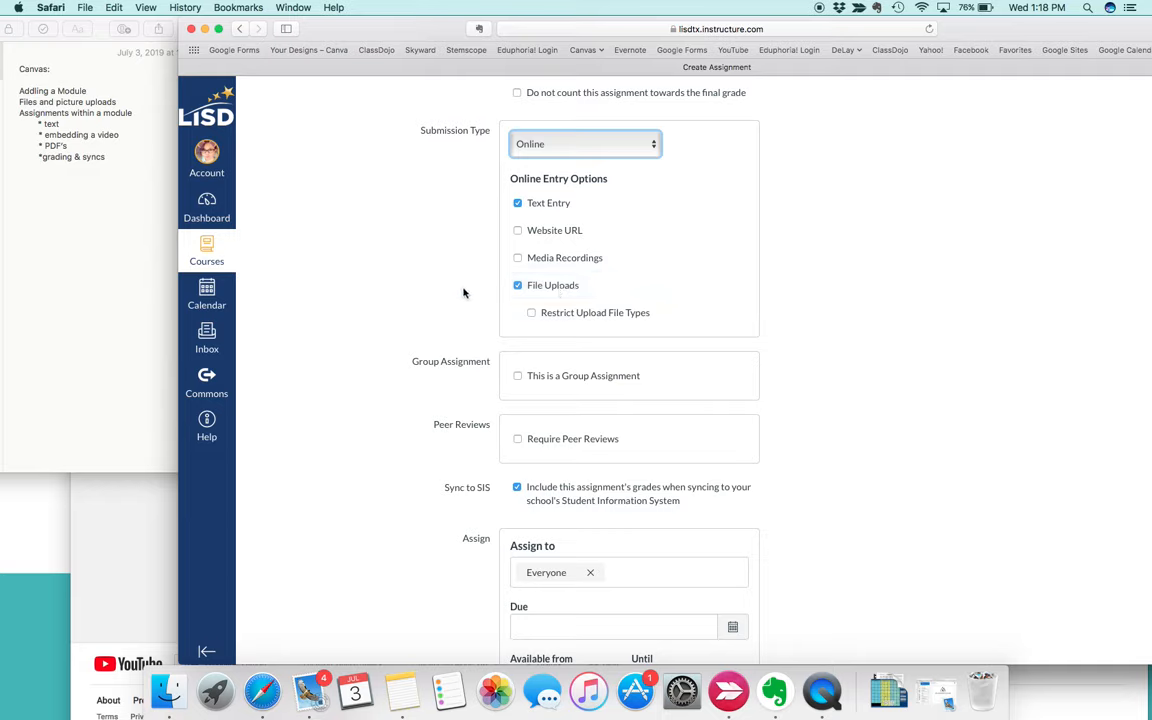
# Step: Exclude the assignment's grades from syncing to the school's Student Information System
pyautogui.scroll(-2, 463, 293)
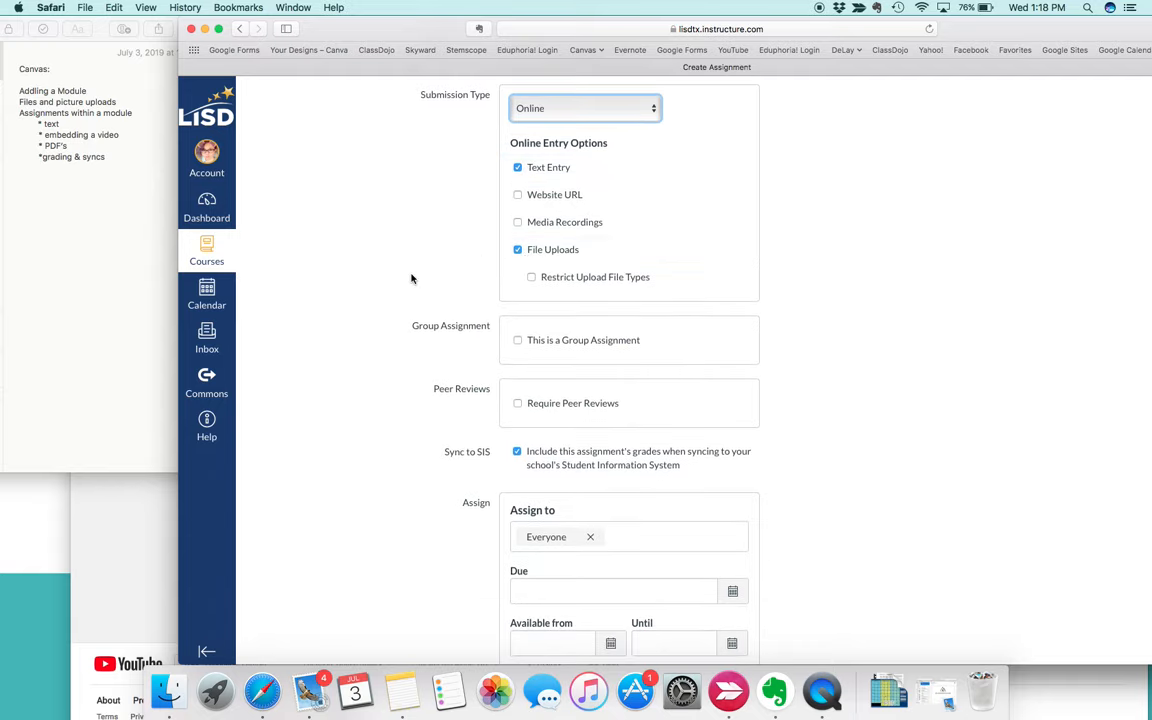
pyautogui.scroll(-4, 411, 278)
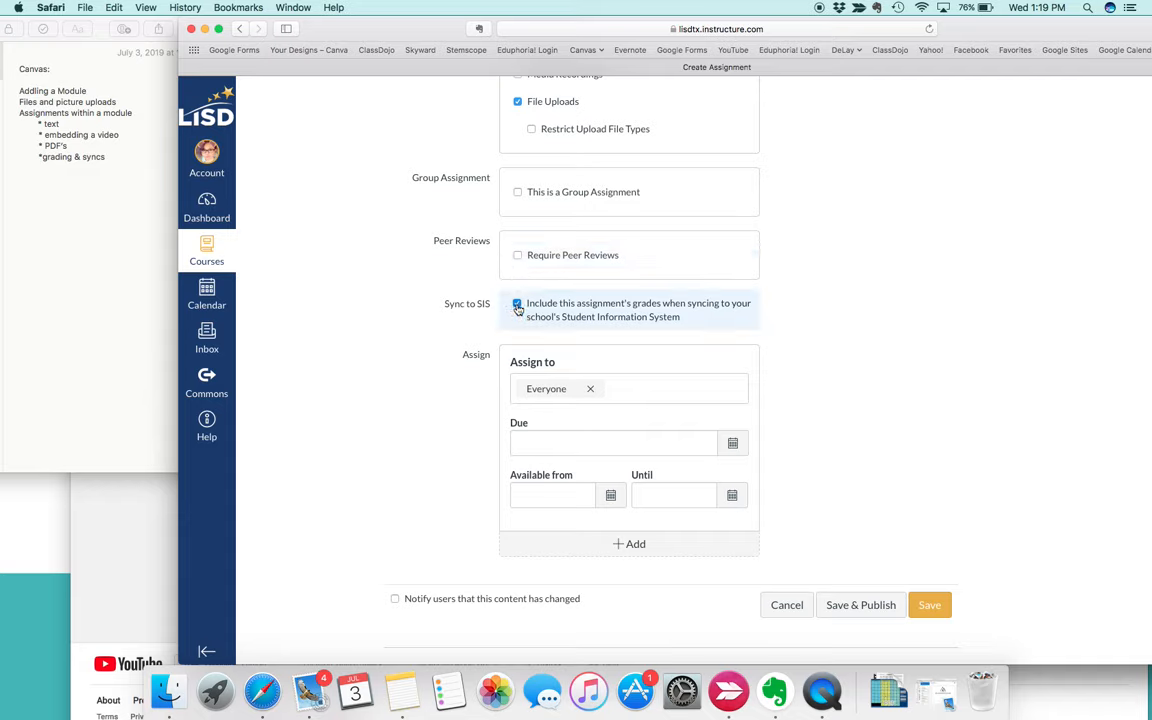
pyautogui.click(517, 305)
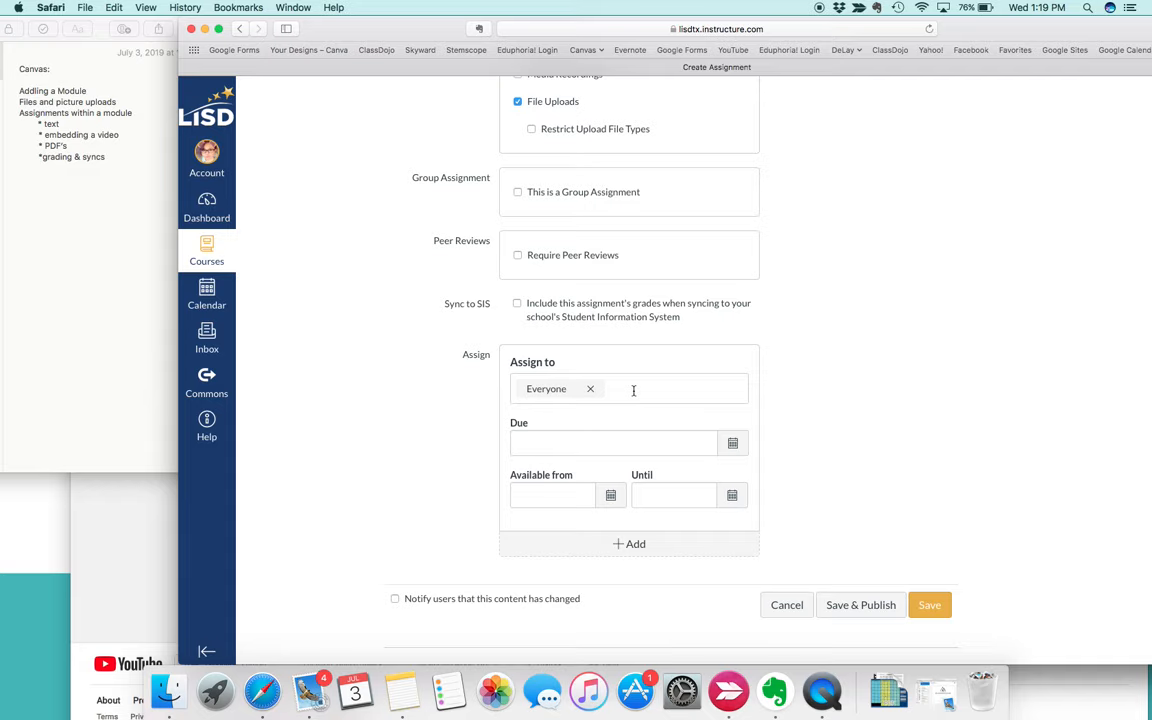
# Step: Set the assignment's due date to August 9, 2019, then save and publish it
pyautogui.click(731, 446)
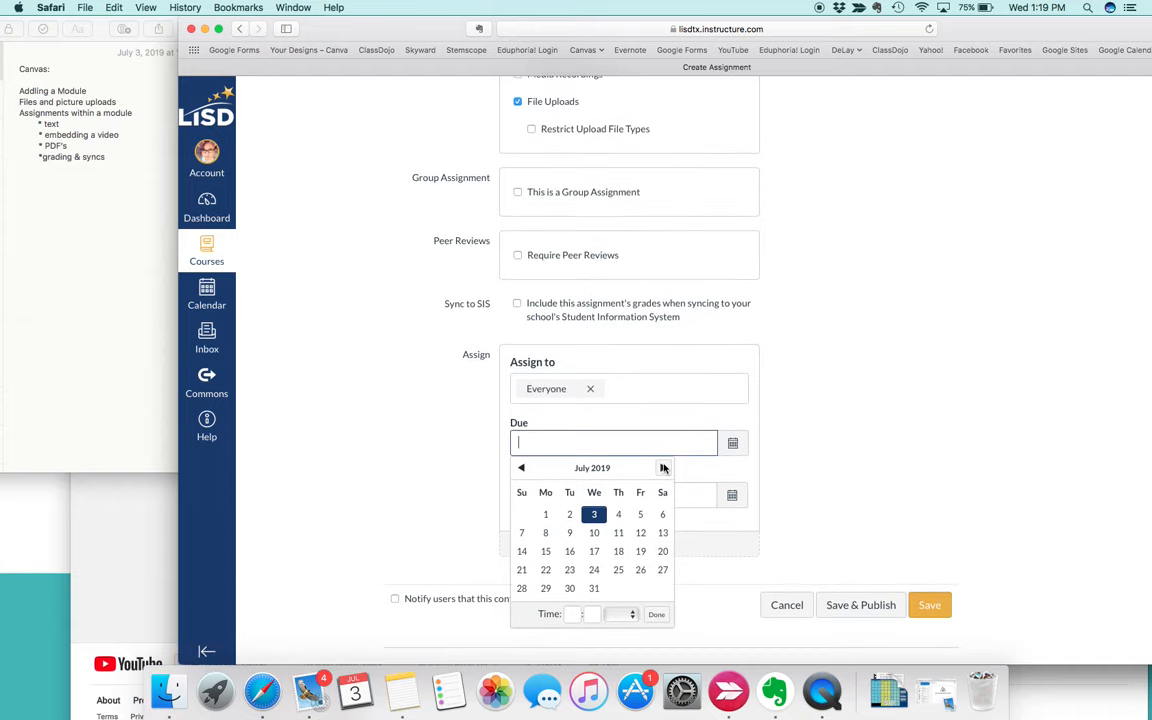
pyautogui.click(662, 467)
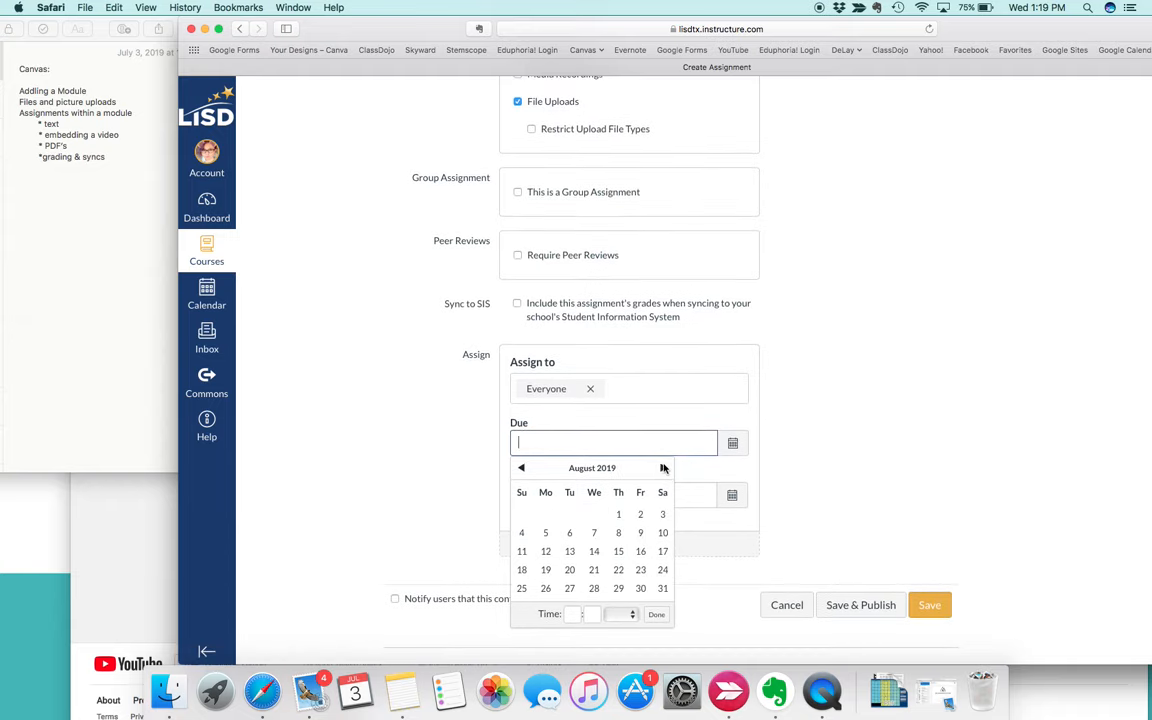
pyautogui.click(641, 534)
pyautogui.click(750, 517)
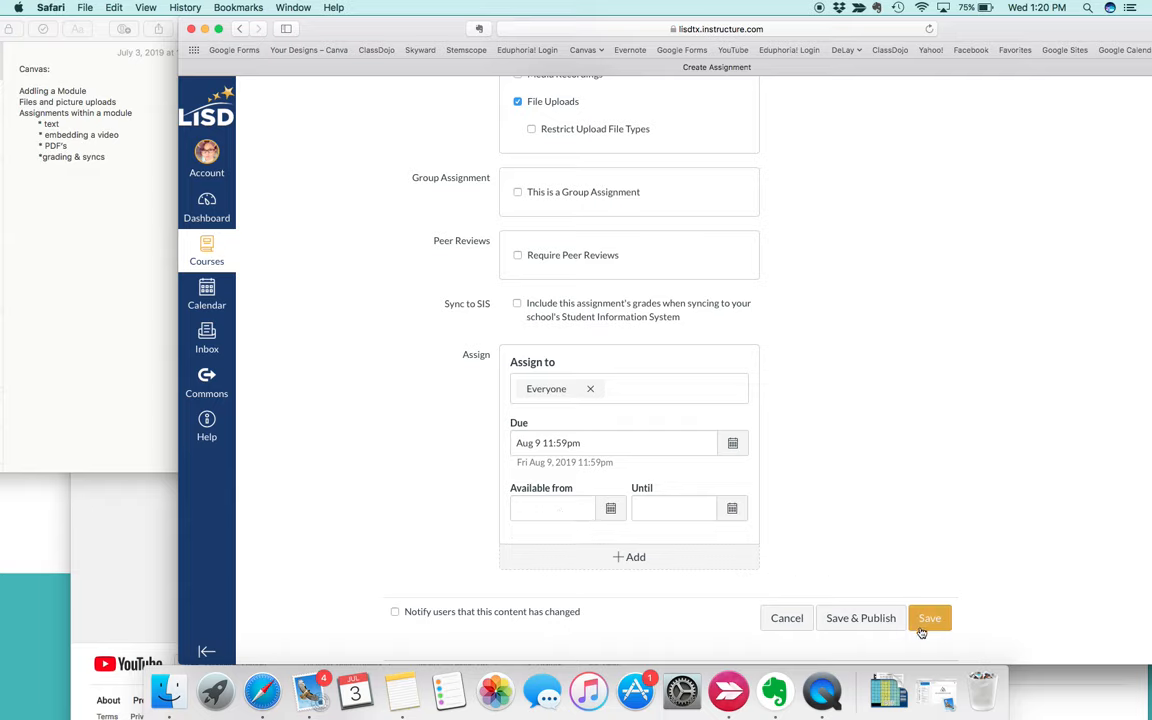
pyautogui.click(858, 618)
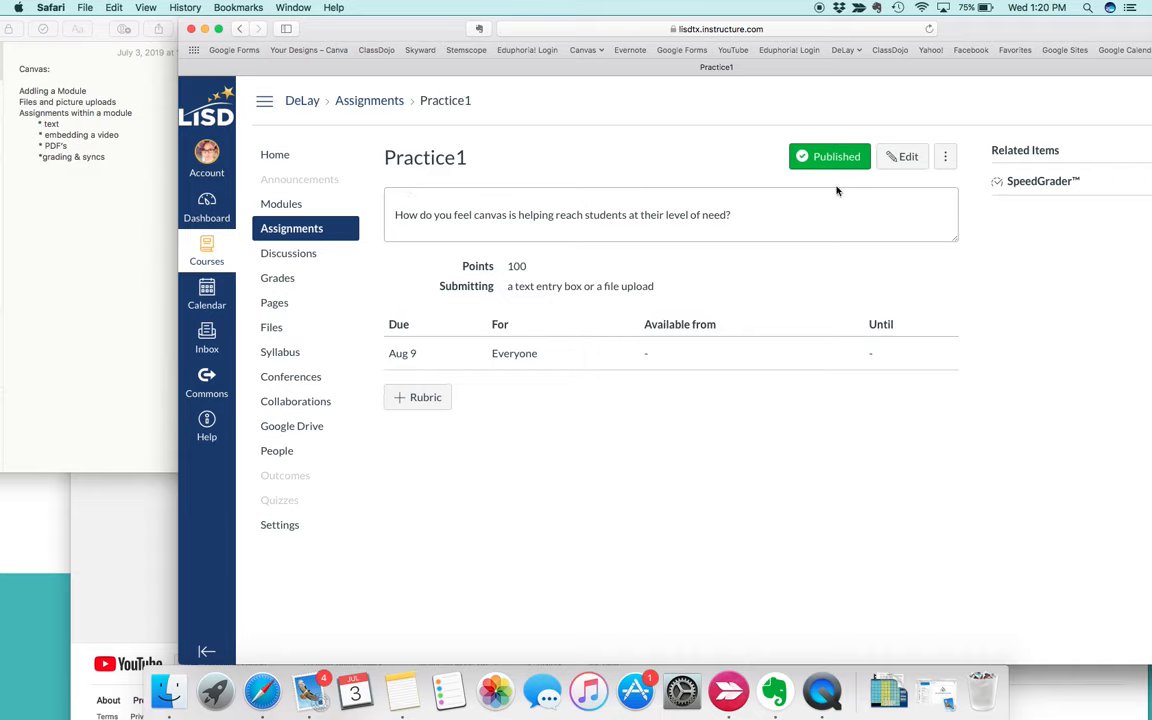
# Step: Look over the course's assignments list, including Practice1, and return to the modules
pyautogui.click(369, 102)
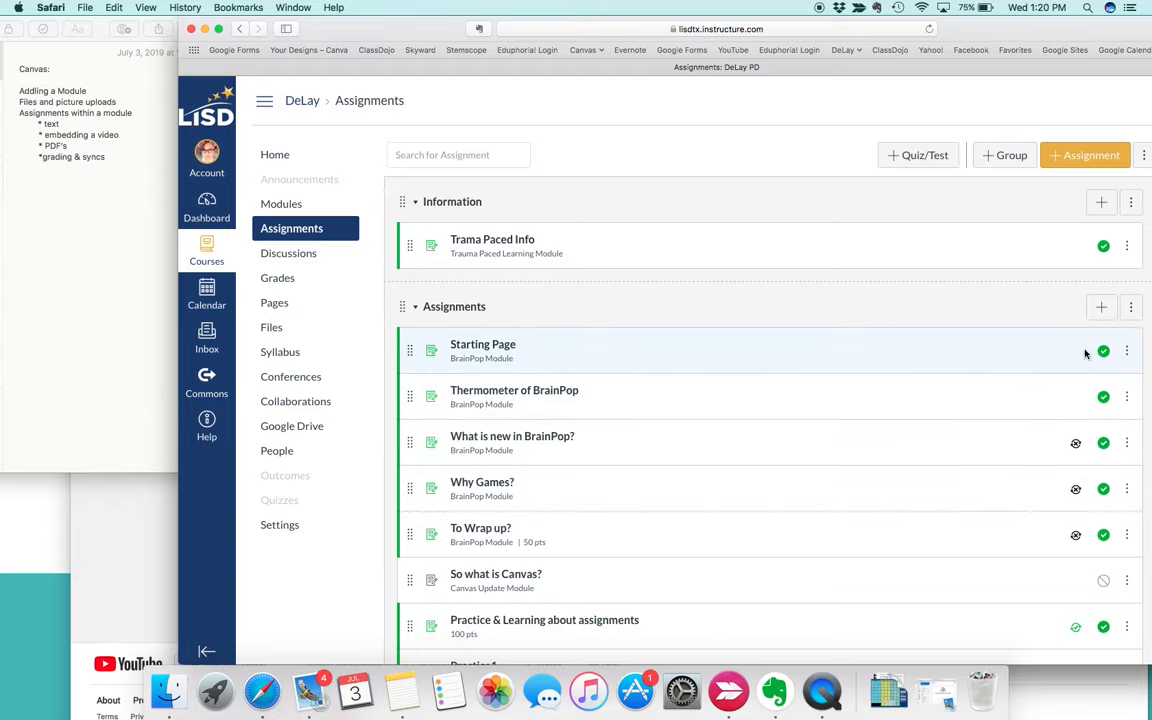
pyautogui.scroll(-3, 1081, 388)
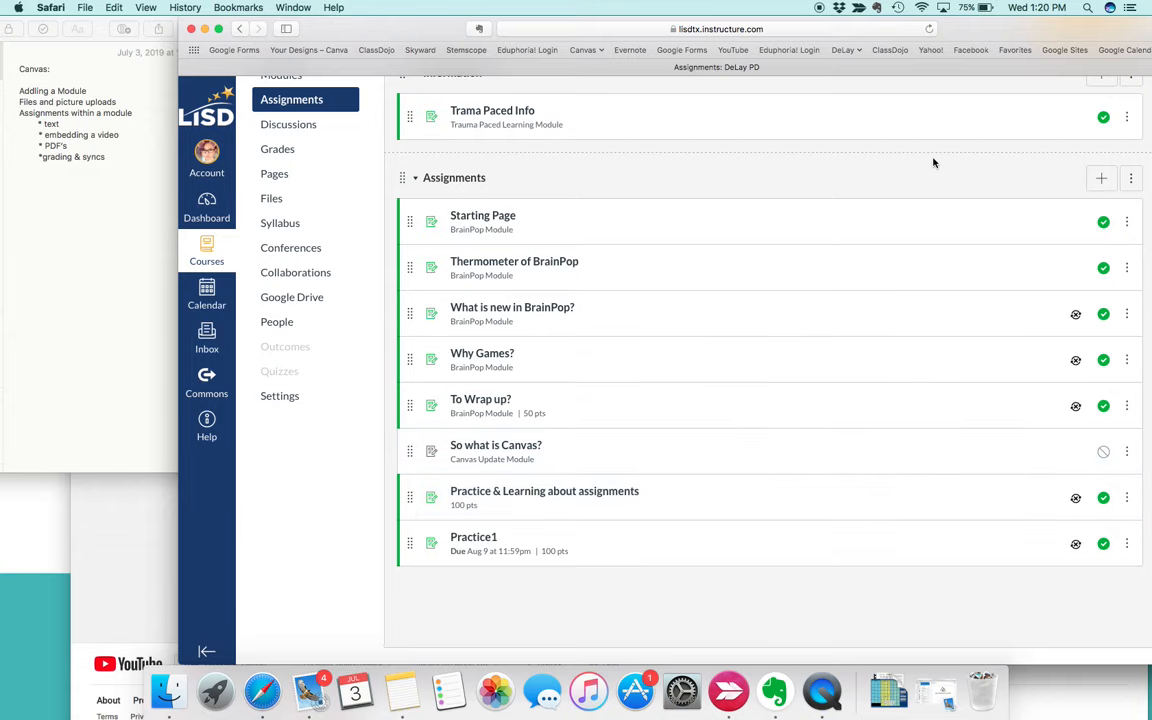
pyautogui.scroll(3, 300, 185)
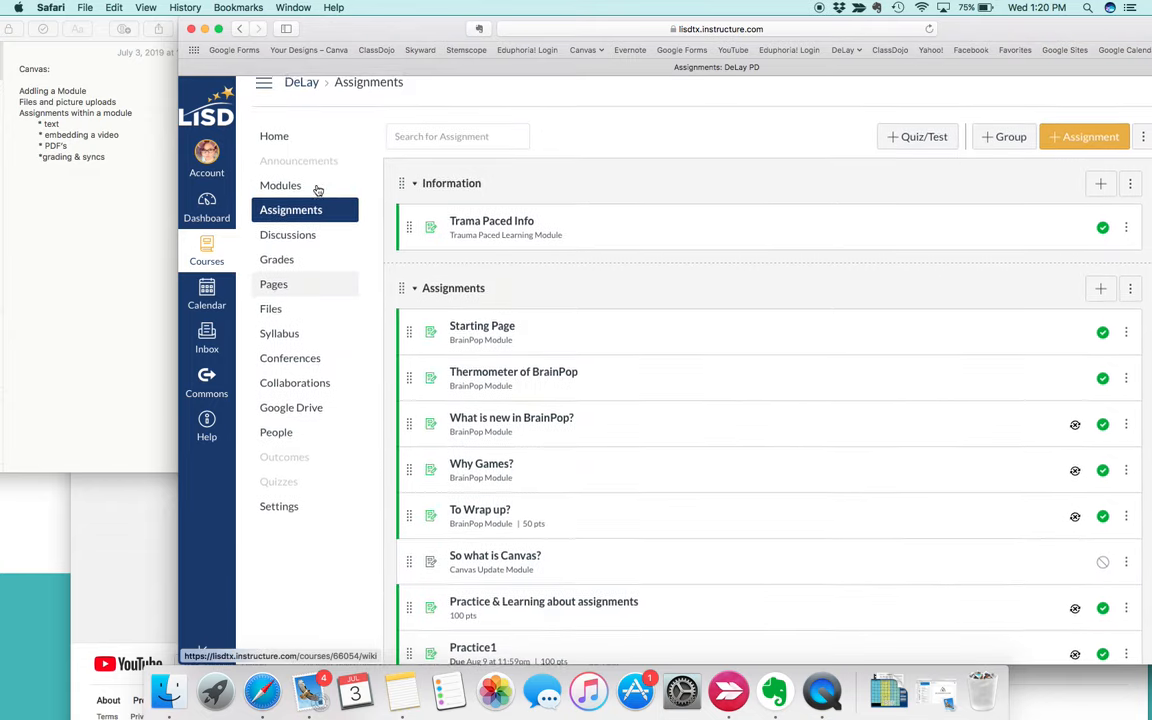
pyautogui.click(290, 183)
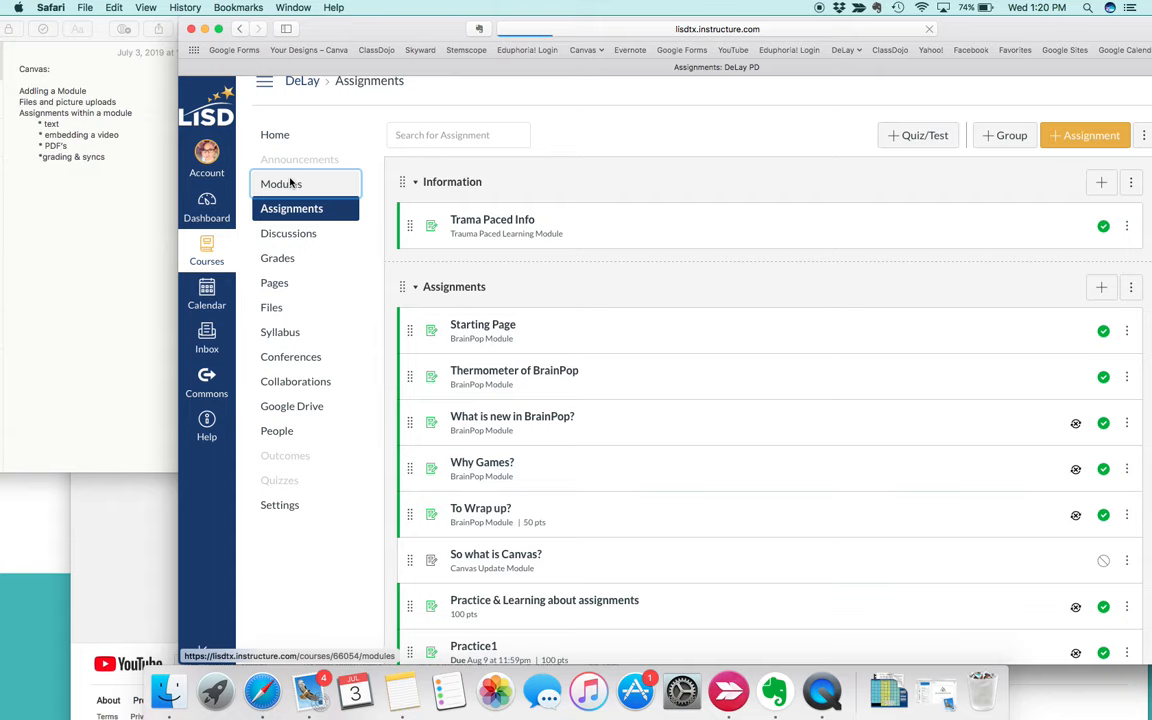
# Step: Add the existing Practice1 assignment to the Practice module without indentation, and publish the module
pyautogui.scroll(-3, 660, 386)
pyautogui.scroll(-5, 674, 387)
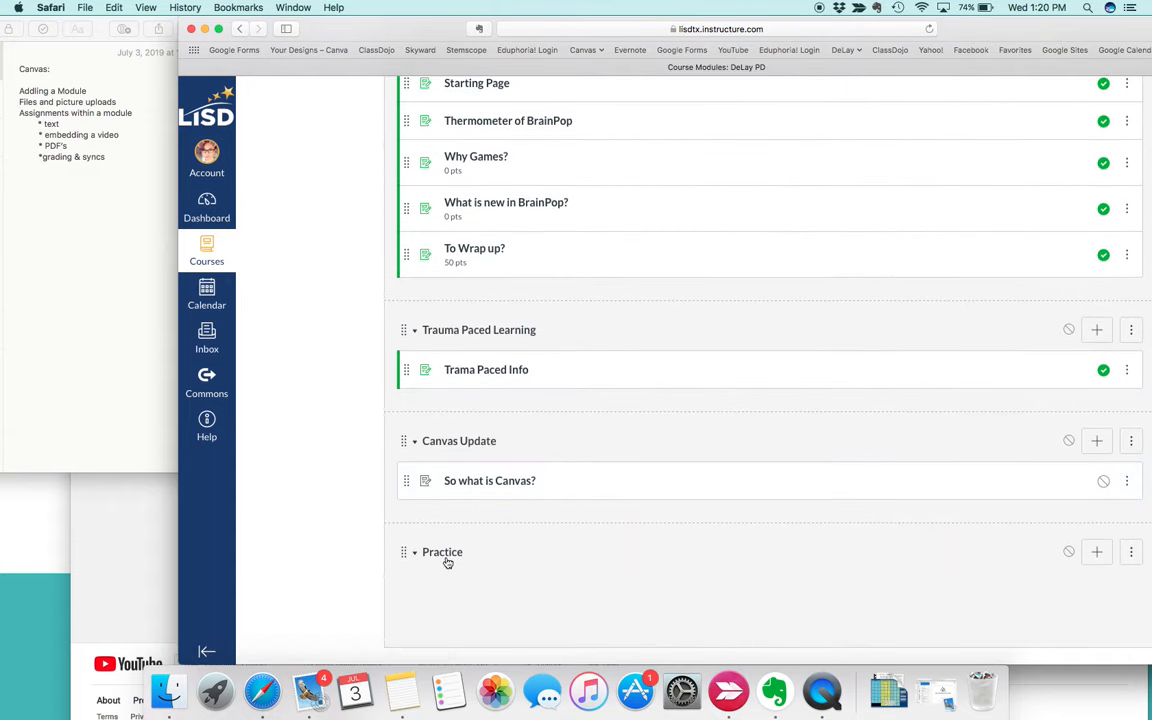
pyautogui.click(1098, 572)
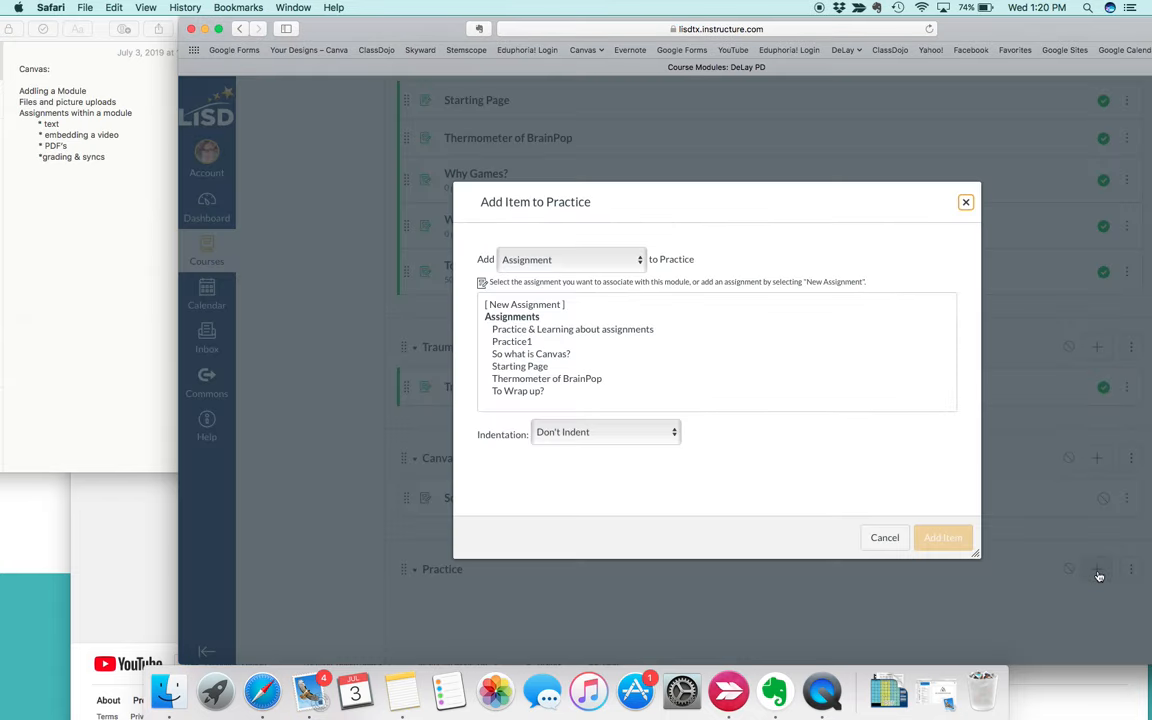
pyautogui.click(540, 259)
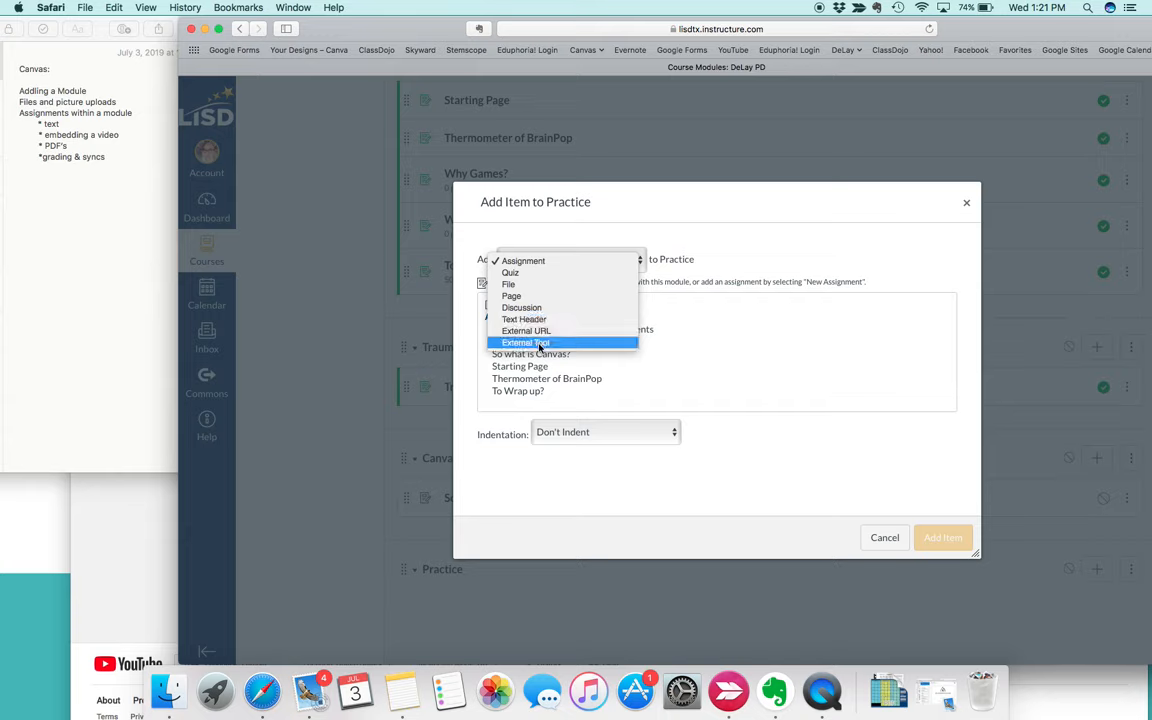
pyautogui.click(689, 346)
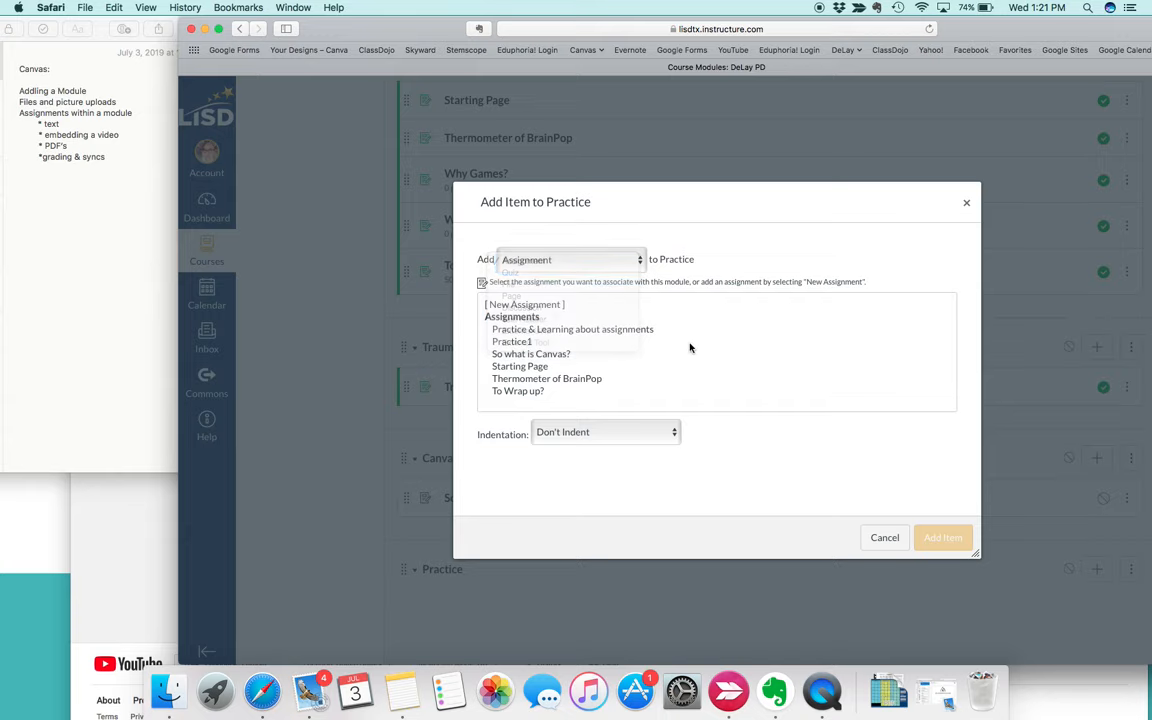
pyautogui.click(513, 343)
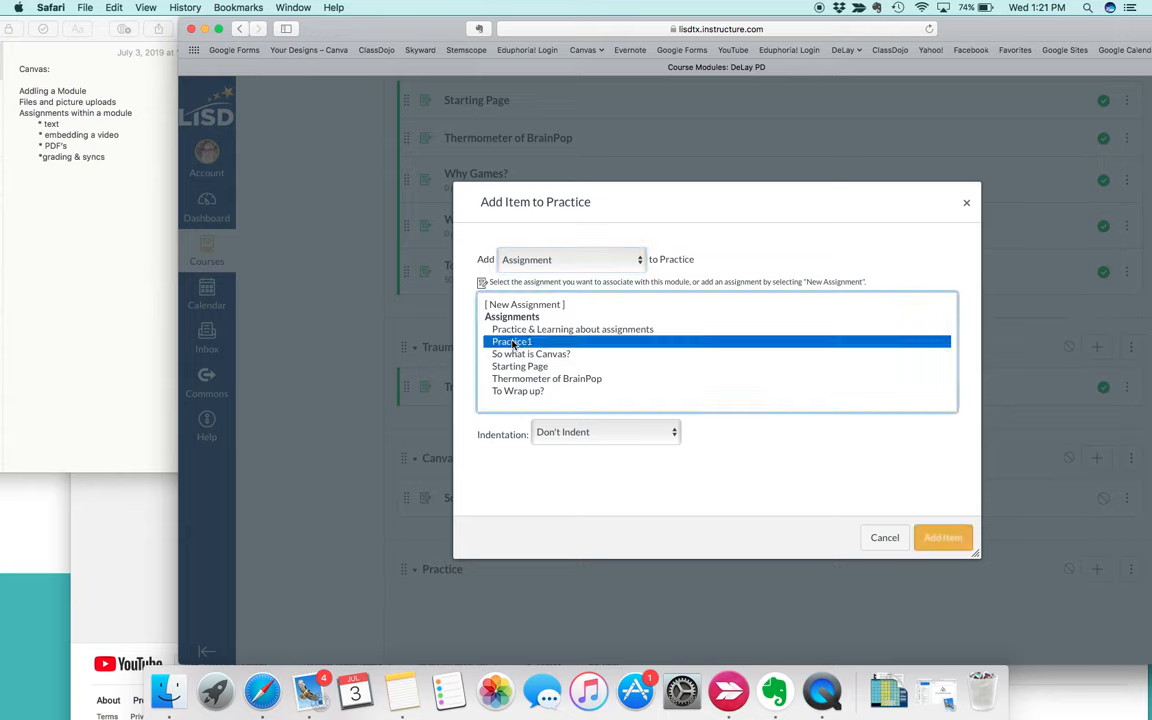
pyautogui.click(942, 538)
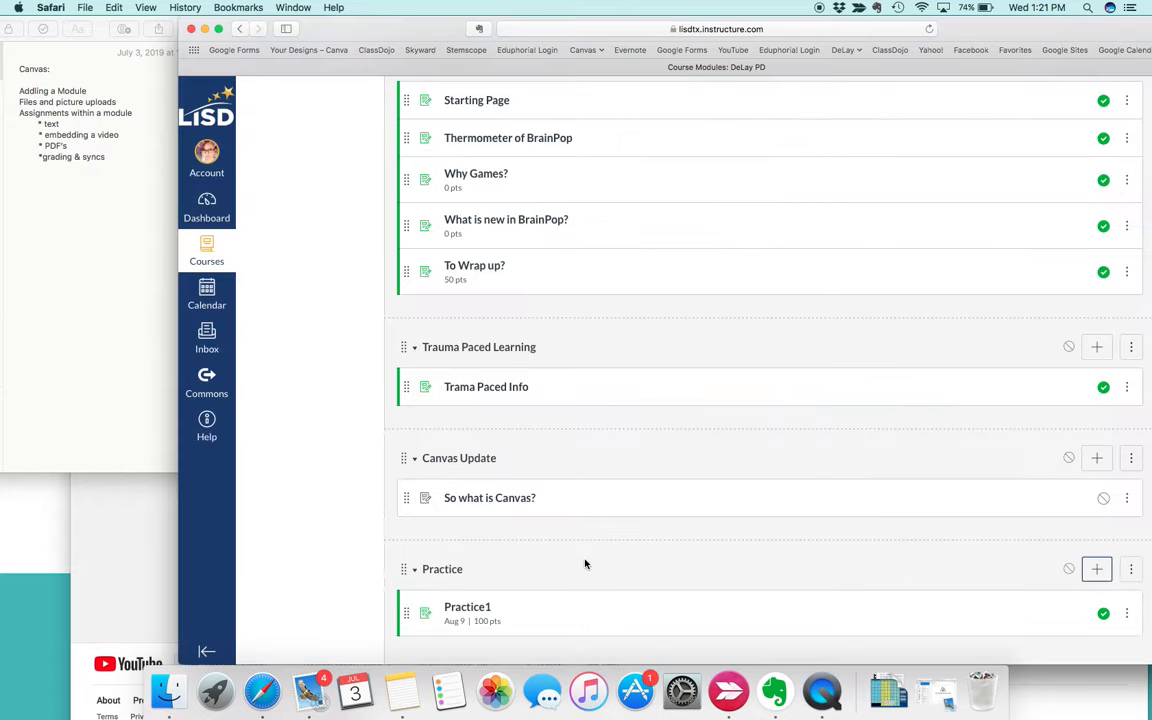
pyautogui.scroll(-2, 584, 562)
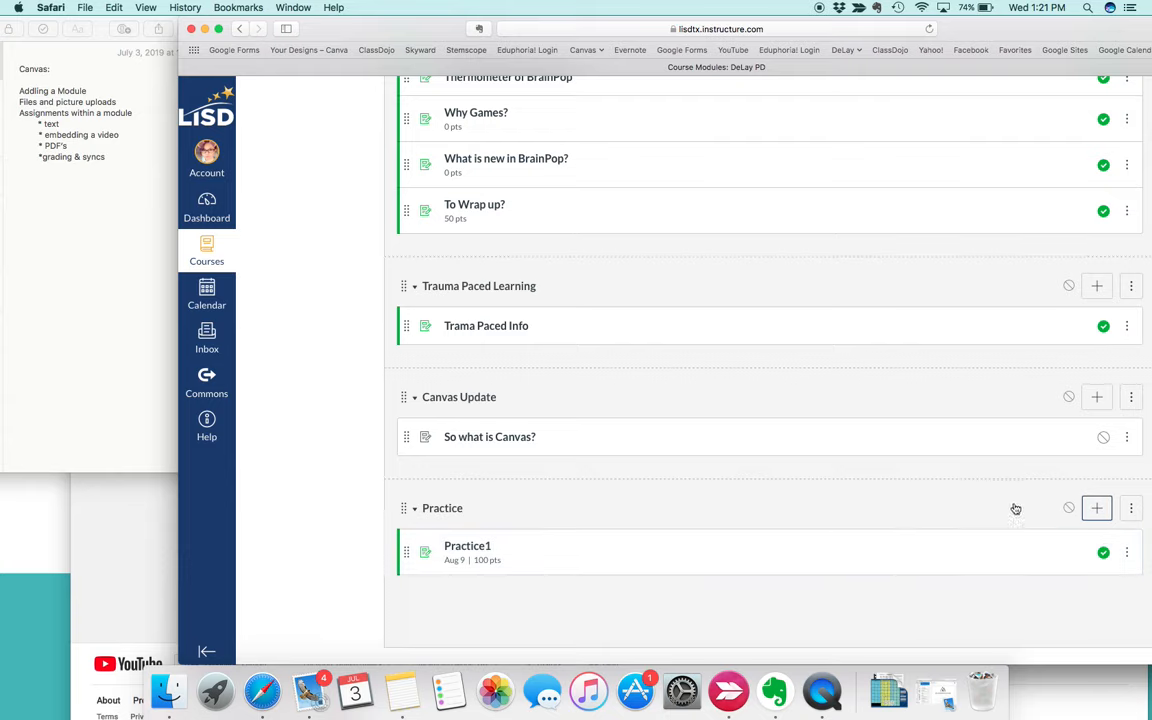
pyautogui.click(1069, 510)
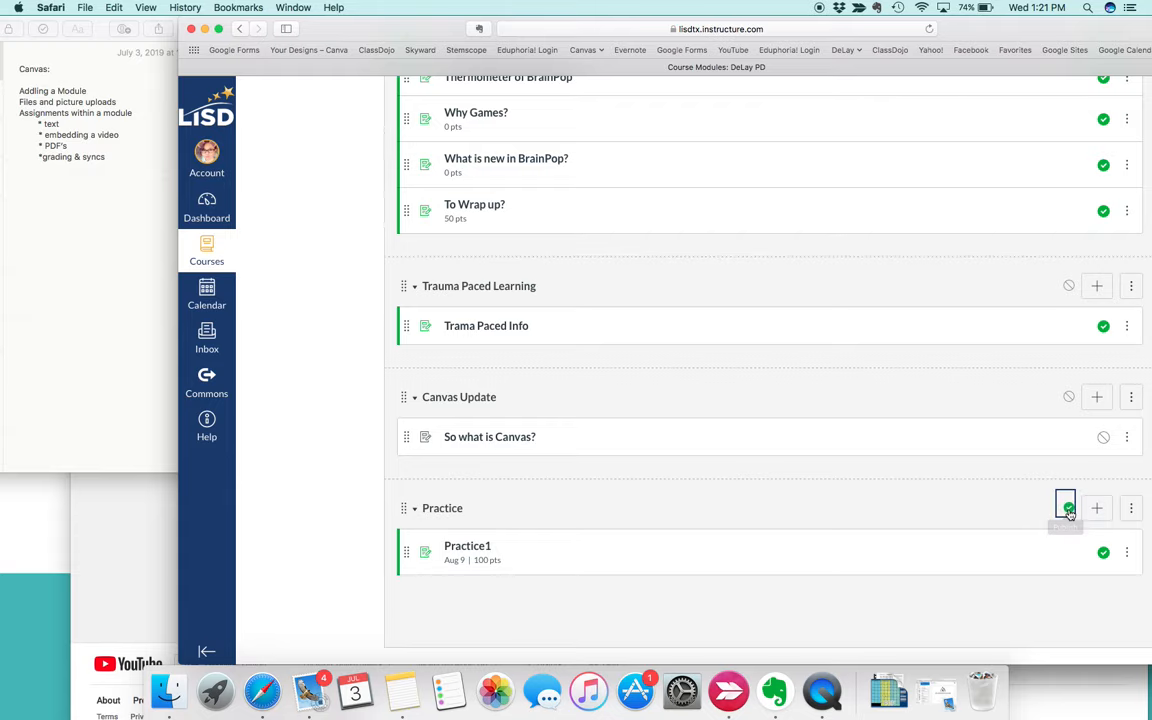